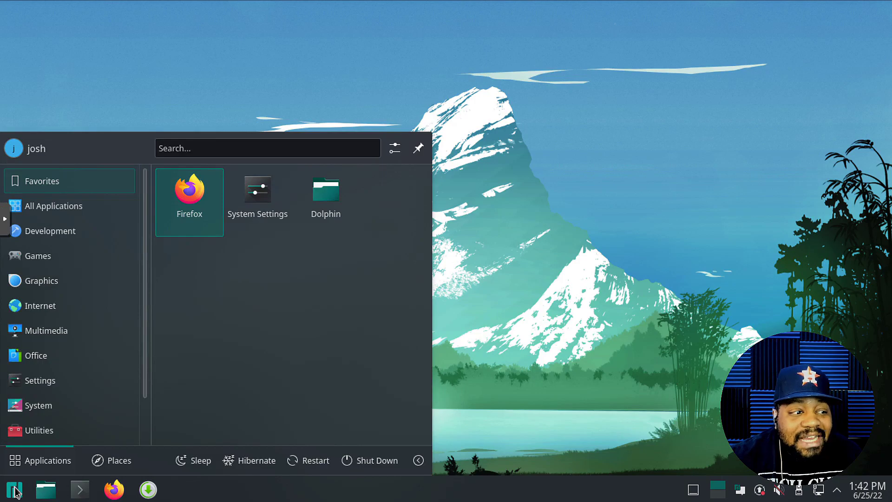
{"action": "scroll", "coordinate": [82, 339], "scroll_direction": "down", "scroll_amount": 1}
{"action": "left_click", "coordinate": [83, 341]}
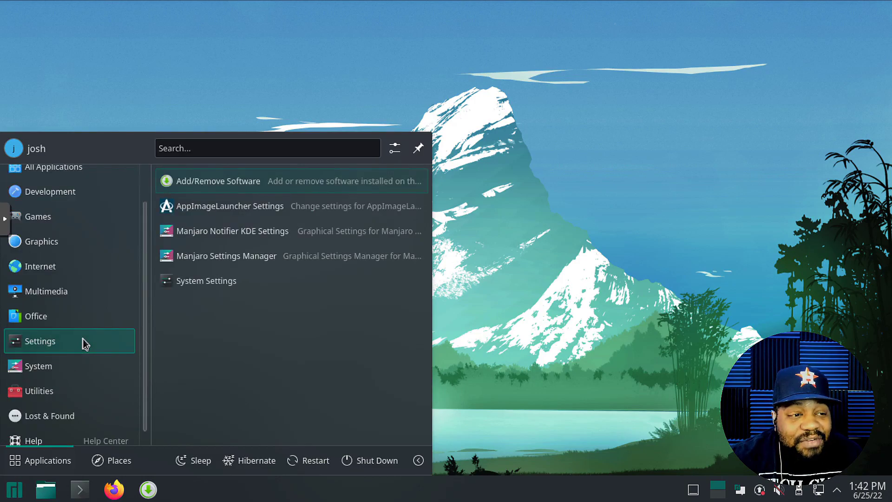
{"action": "left_click", "coordinate": [15, 493]}
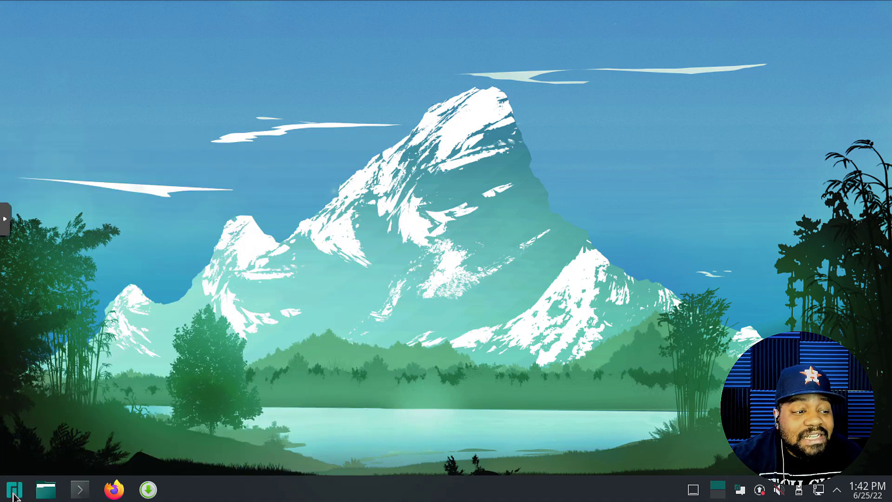
Open a Konsole terminal window and enlarge its font three times.
{"action": "left_click", "coordinate": [80, 491]}
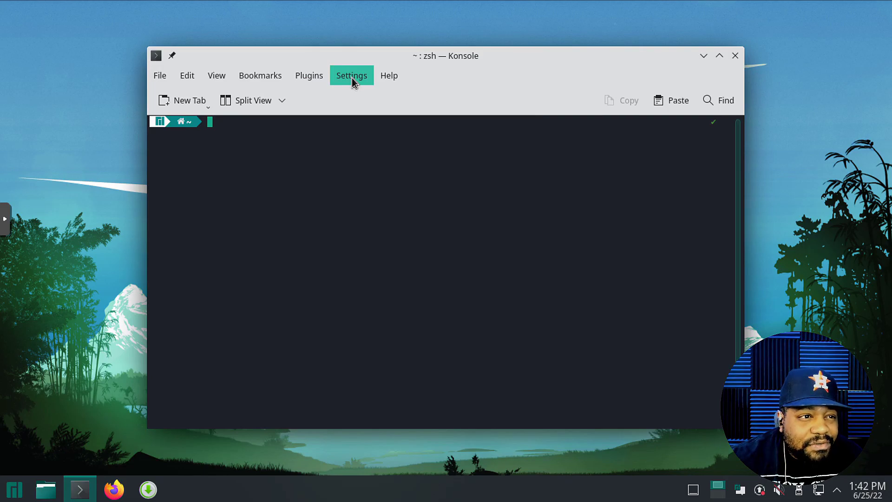
{"action": "left_click", "coordinate": [222, 81]}
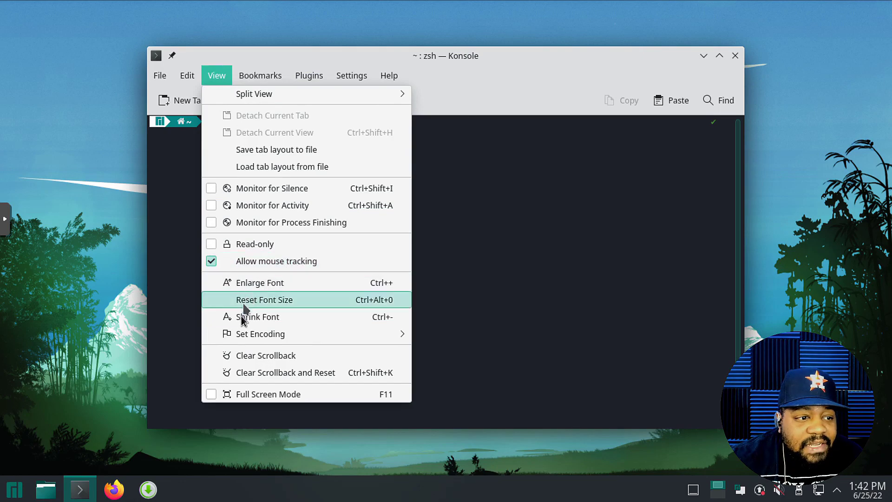
{"action": "mouse_move", "coordinate": [183, 75]}
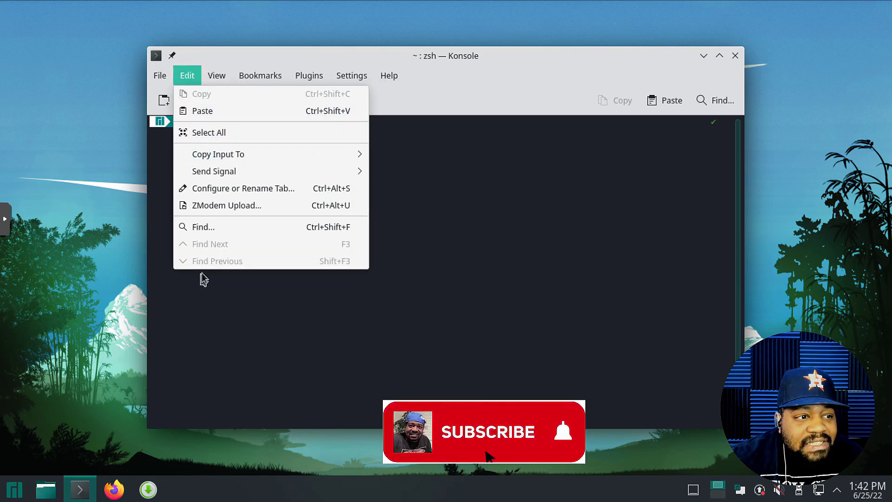
{"action": "mouse_move", "coordinate": [215, 78]}
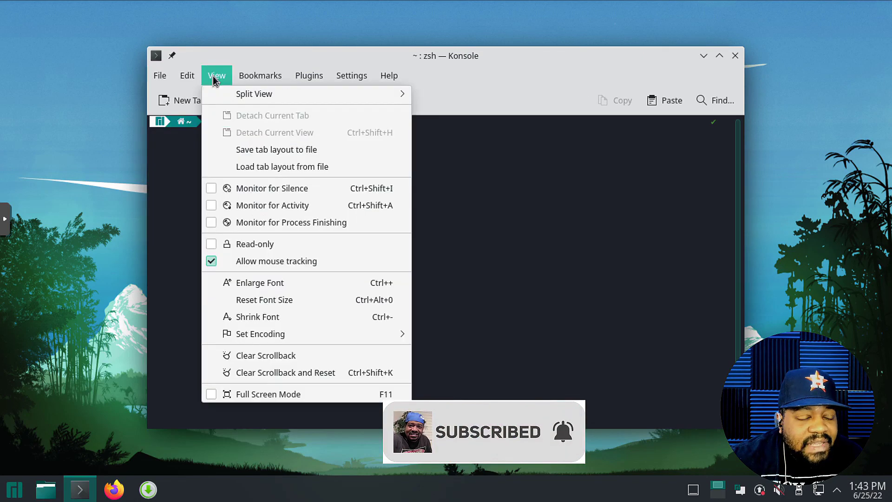
{"action": "left_click", "coordinate": [262, 282]}
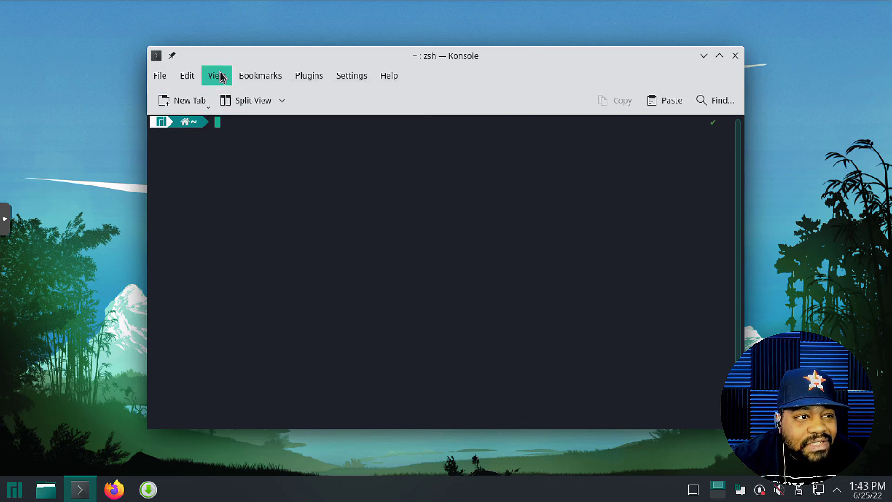
{"action": "left_click", "coordinate": [216, 74]}
{"action": "left_click", "coordinate": [256, 283]}
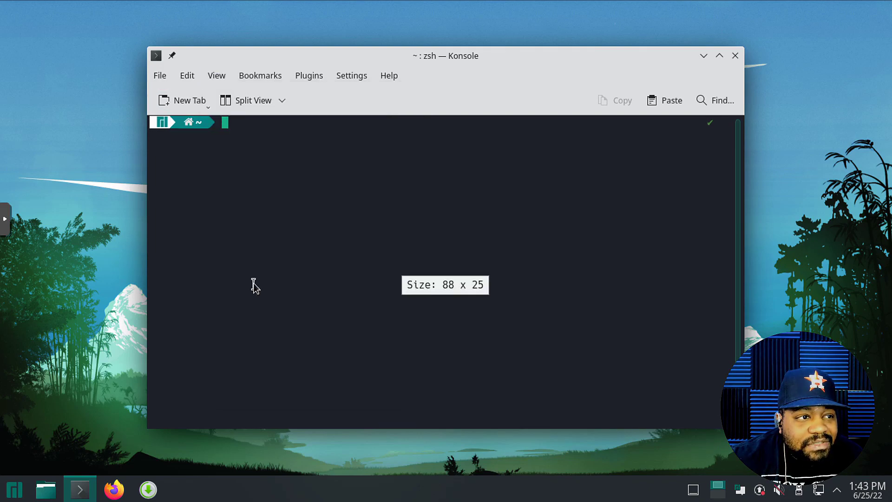
{"action": "left_click", "coordinate": [220, 79]}
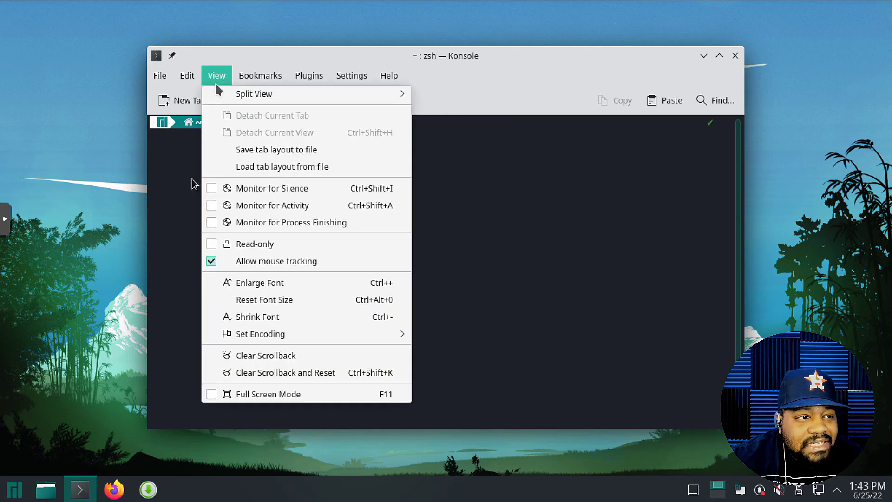
{"action": "left_click", "coordinate": [255, 282]}
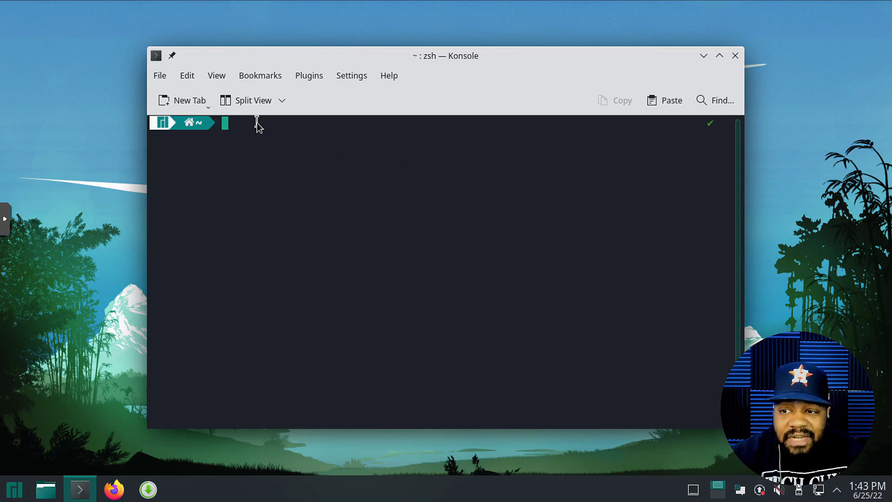
Look up the manual page for mhwd-kernel by running "man mhwd-kernel".
{"action": "type", "text": "m"}
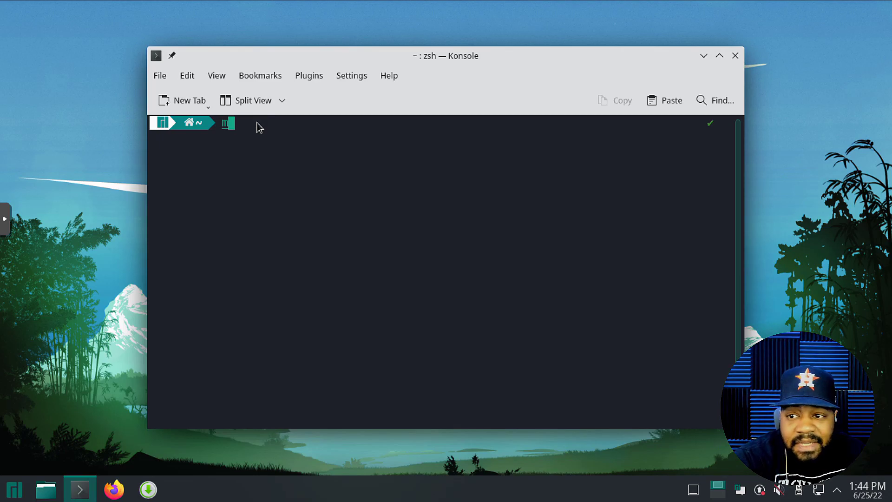
{"action": "type", "text": "hwd"}
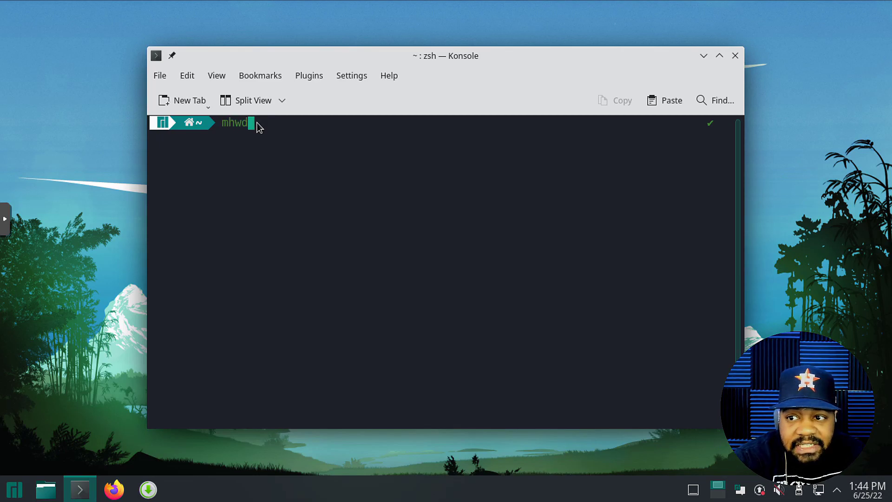
{"action": "type", "text": "-kernal"}
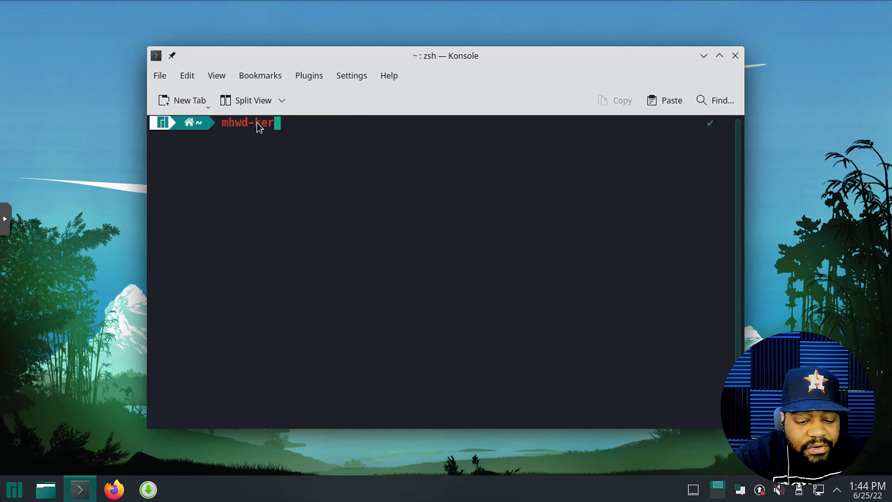
{"action": "key", "text": "BackSpace"}
{"action": "key", "text": "BackSpace"}
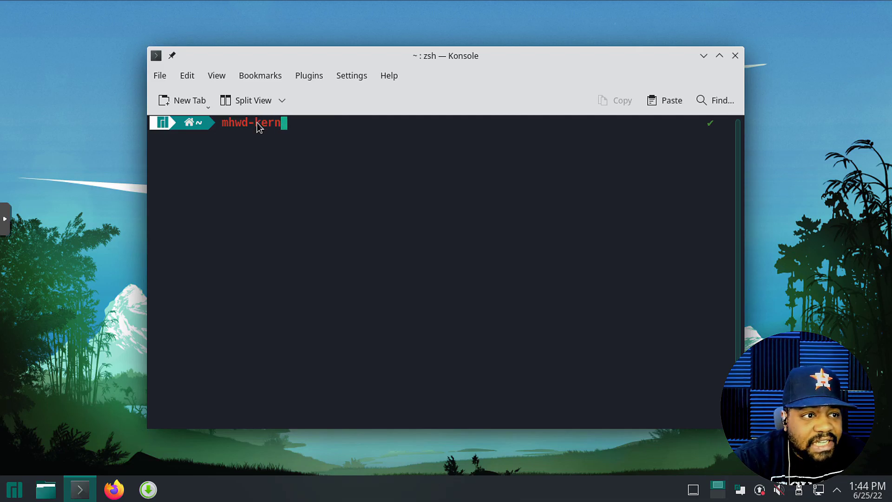
{"action": "type", "text": "el"}
{"action": "key", "text": "Left"}
{"action": "key", "text": "Left"}
{"action": "key", "text": "Left"}
{"action": "key", "text": "Left"}
{"action": "key", "text": "Left"}
{"action": "key", "text": "Left"}
{"action": "key", "text": "Left"}
{"action": "key", "text": "Left"}
{"action": "key", "text": "Left"}
{"action": "key", "text": "Left"}
{"action": "key", "text": "Left"}
{"action": "type", "text": "man"}
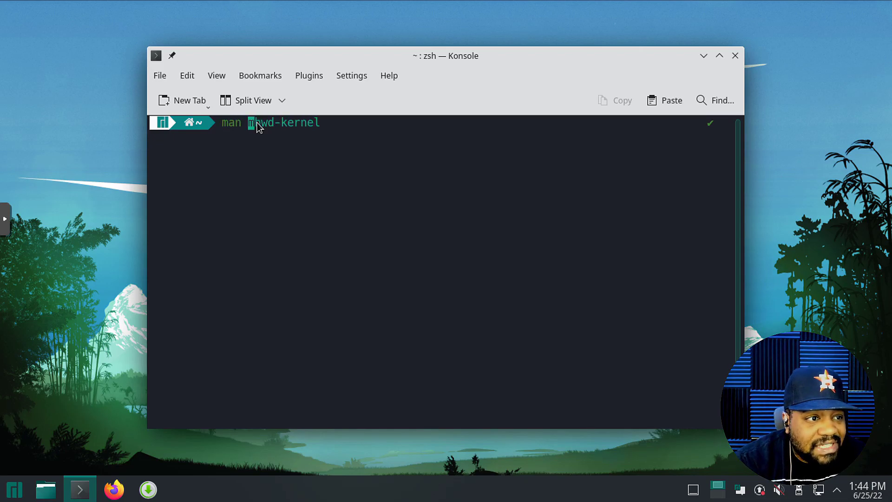
{"action": "key", "text": "Return"}
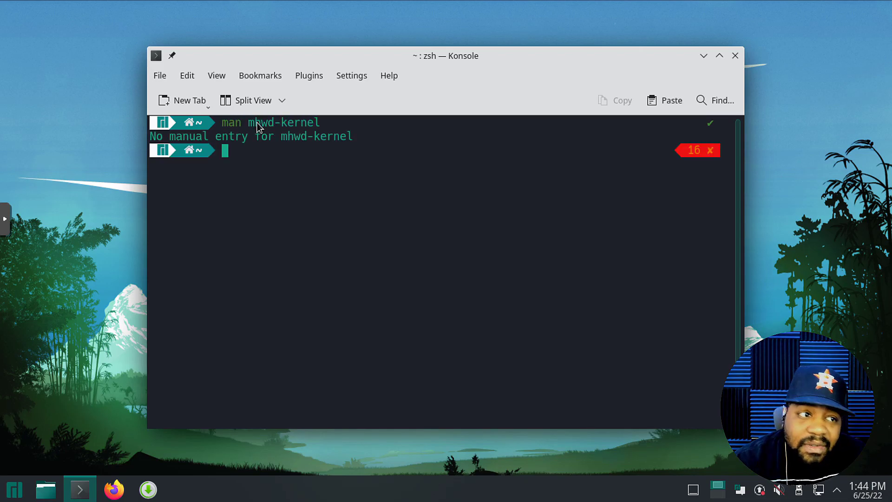
List the running and installed kernels with the command "mhwd-kernel -li".
{"action": "key", "text": "Up"}
{"action": "key", "text": "Left"}
{"action": "key", "text": "Left"}
{"action": "key", "text": "Left"}
{"action": "key", "text": "Left"}
{"action": "key", "text": "Left"}
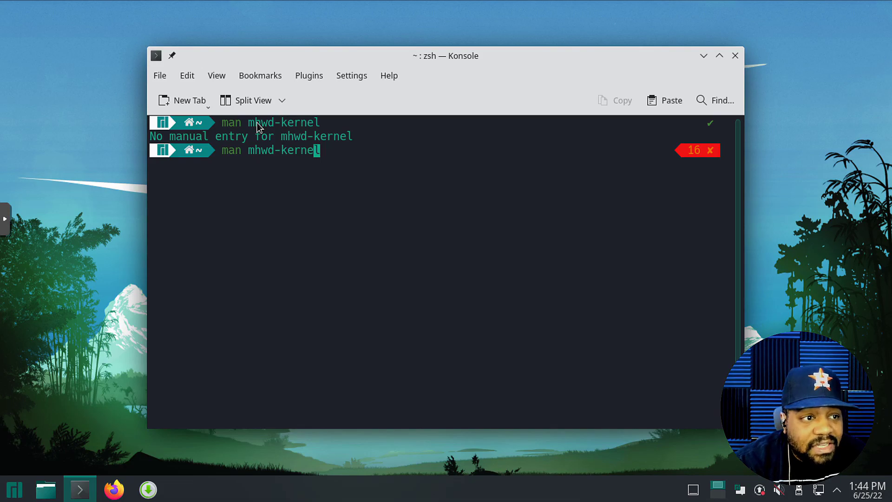
{"action": "key", "text": "Left"}
{"action": "key", "text": "Left"}
{"action": "key", "text": "Left"}
{"action": "key", "text": "Left"}
{"action": "key", "text": "Left"}
{"action": "key", "text": "Left"}
{"action": "key", "text": "BackSpace"}
{"action": "key", "text": "BackSpace"}
{"action": "key", "text": "BackSpace"}
{"action": "key", "text": "BackSpace"}
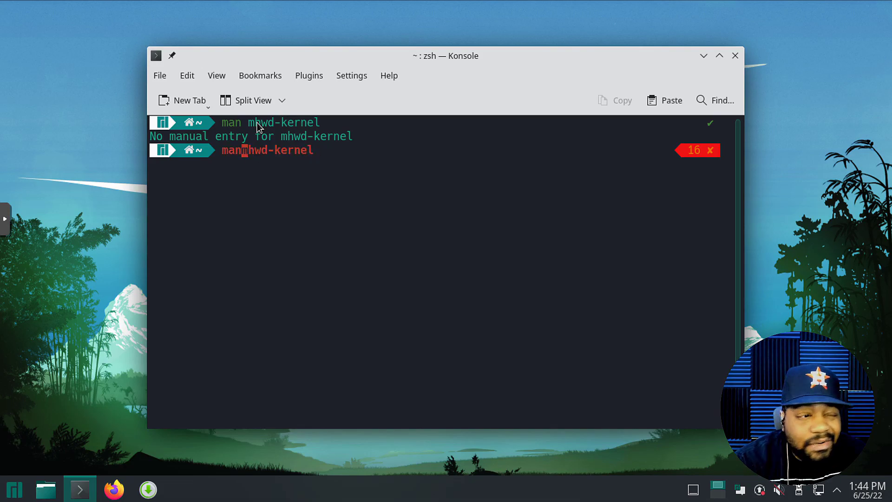
{"action": "key", "text": "Right"}
{"action": "key", "text": "Right"}
{"action": "key", "text": "Right"}
{"action": "key", "text": "Right"}
{"action": "key", "text": "Right"}
{"action": "key", "text": "Right"}
{"action": "key", "text": "Right"}
{"action": "key", "text": "Right"}
{"action": "key", "text": "Right"}
{"action": "key", "text": "Right"}
{"action": "key", "text": "Right"}
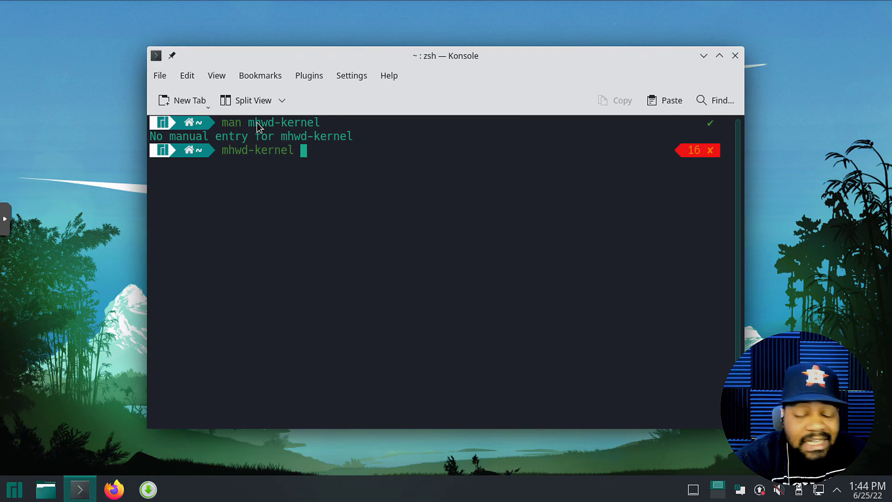
{"action": "type", "text": "-li"}
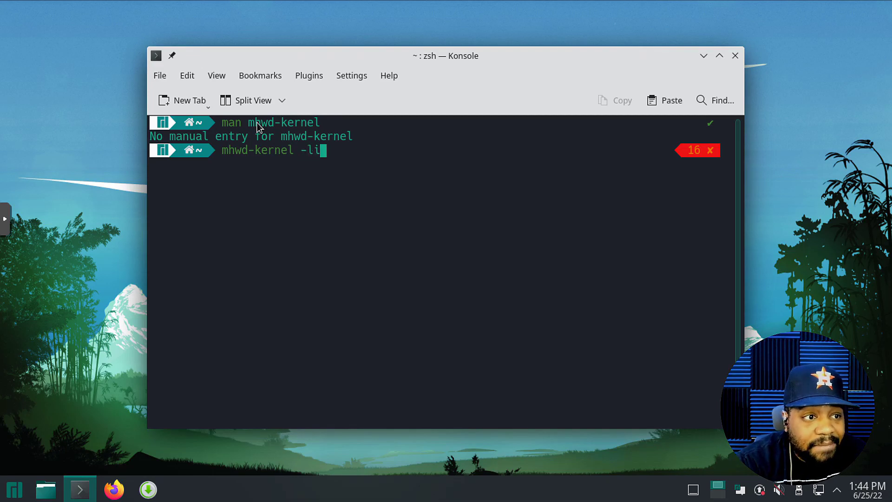
{"action": "key", "text": "Return"}
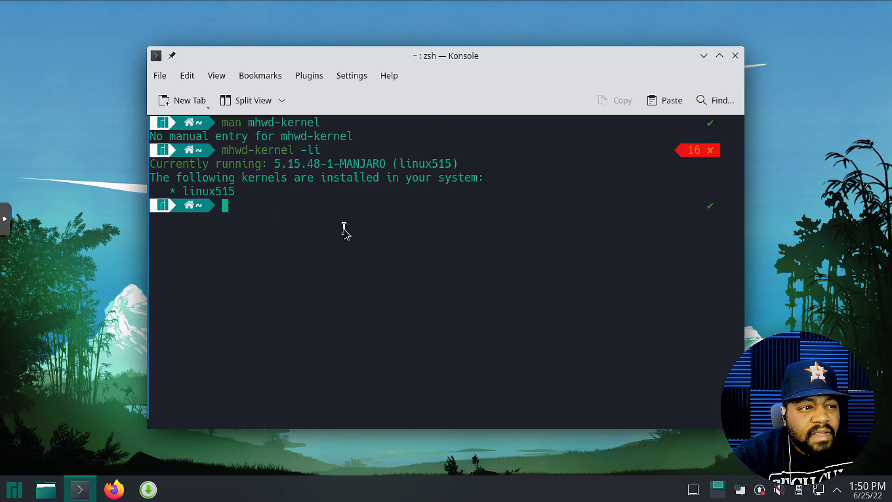
Search the repositories for available 5.x kernels with pacman -Ss linux5 | grep "kernel and modules".
{"action": "type", "text": "pac"}
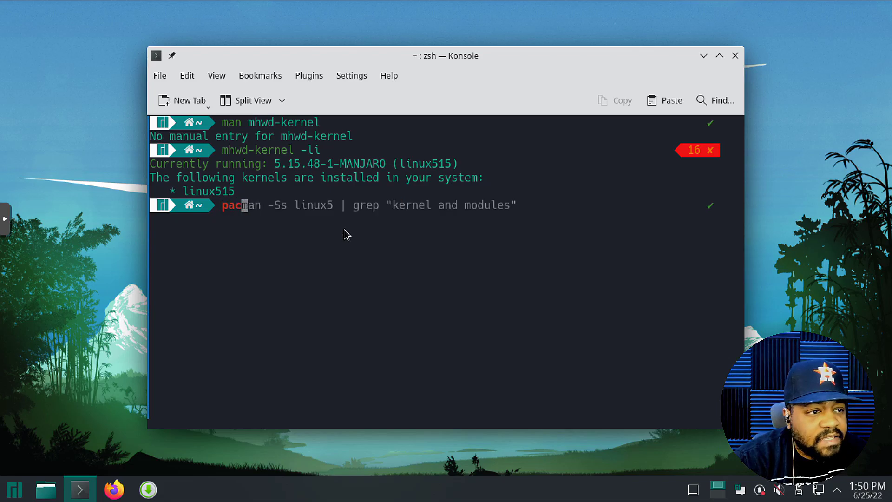
{"action": "type", "text": "man -Ss"}
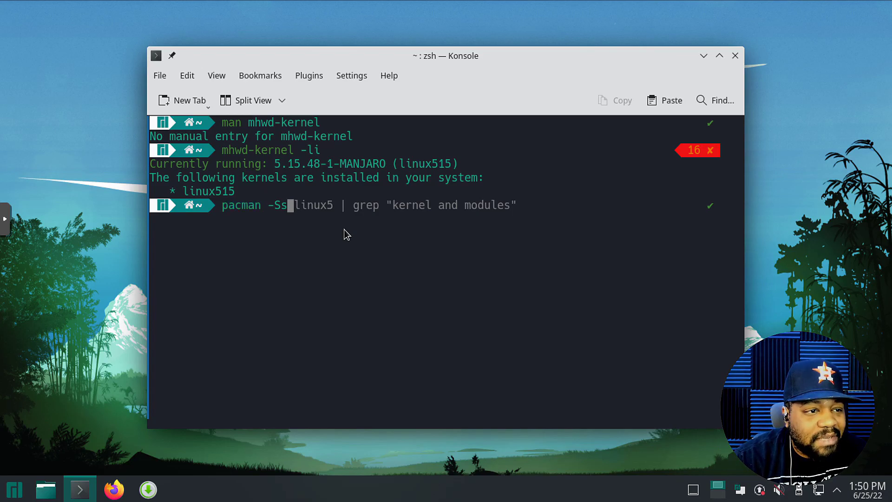
{"action": "key", "text": "Right"}
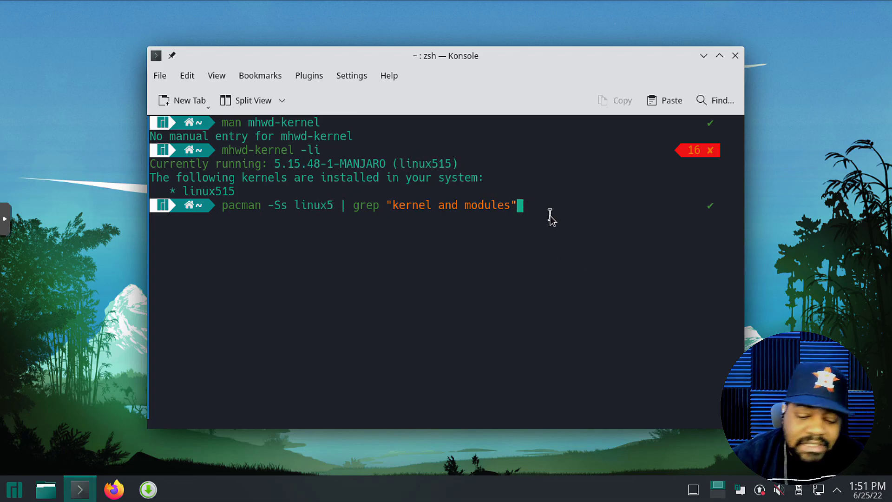
{"action": "key", "text": "Return"}
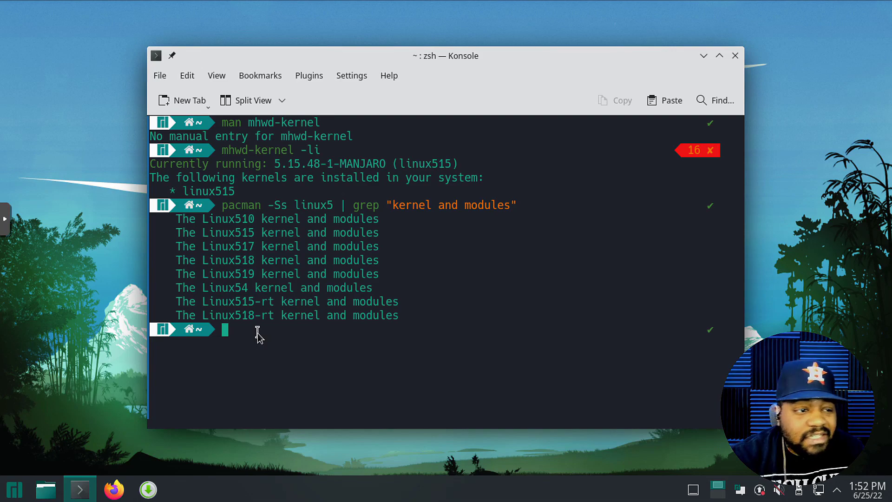
Install the 5.17 kernel with "sudo pacman -S linux517", supplying the sudo password and accepting the installation.
{"action": "type", "text": "su"}
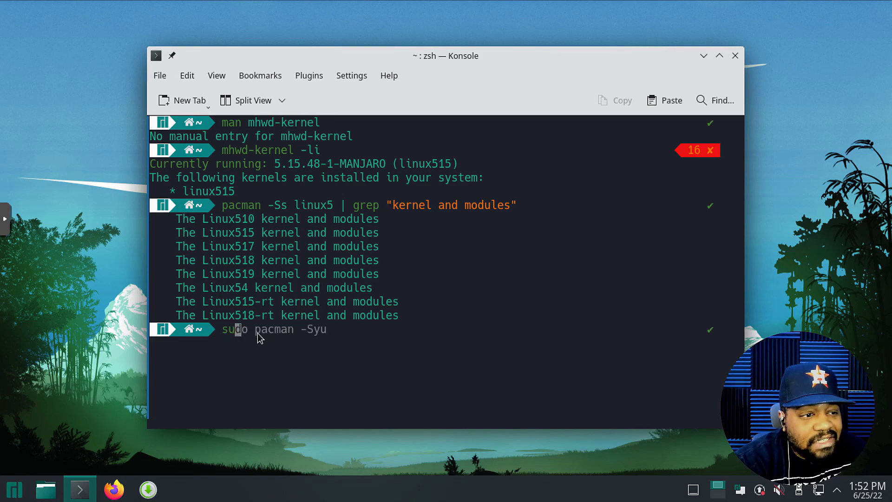
{"action": "type", "text": "do "}
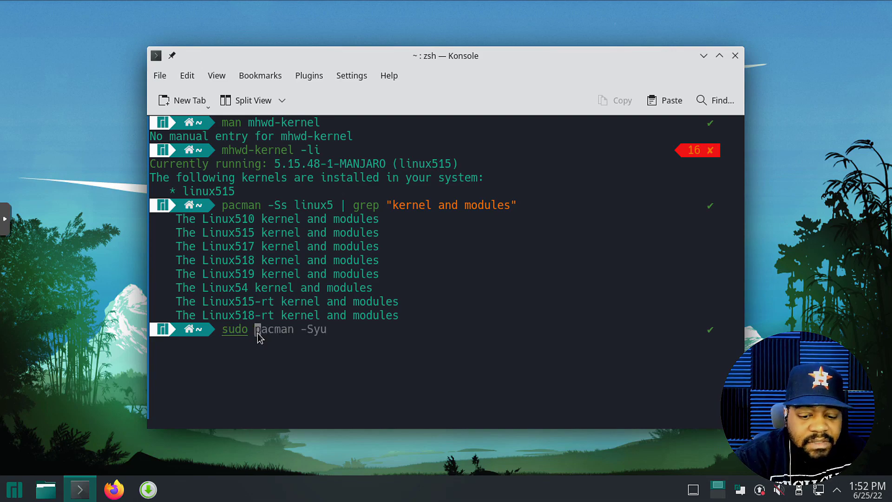
{"action": "type", "text": "pacman"}
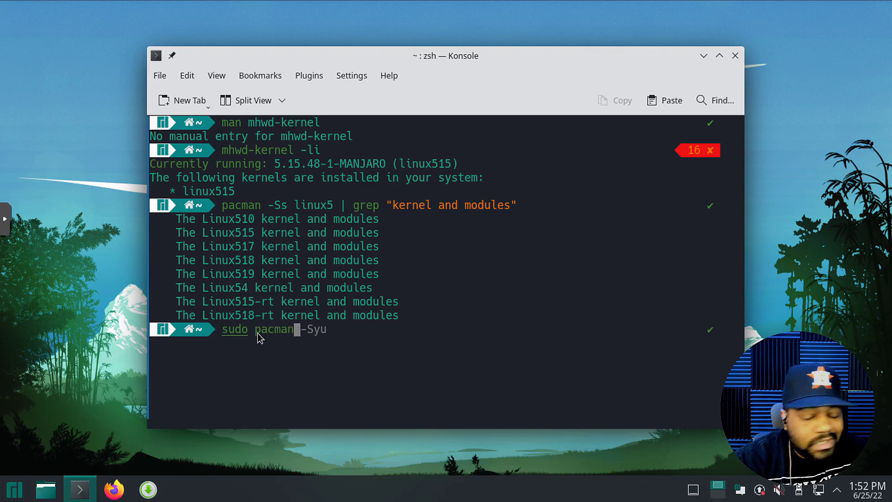
{"action": "type", "text": " -S "}
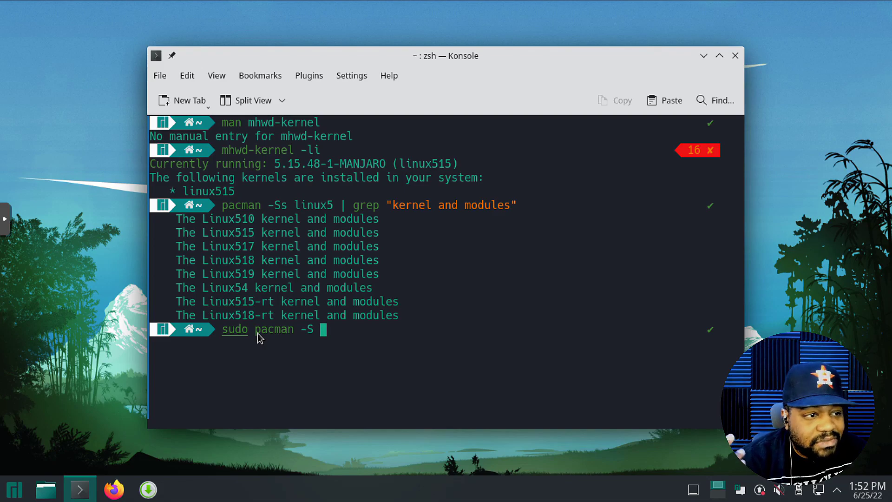
{"action": "type", "text": "linux"}
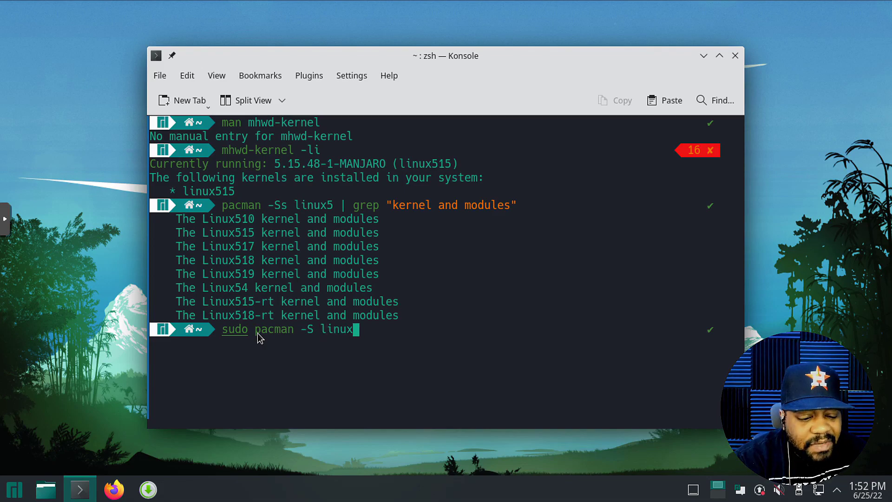
{"action": "type", "text": "517"}
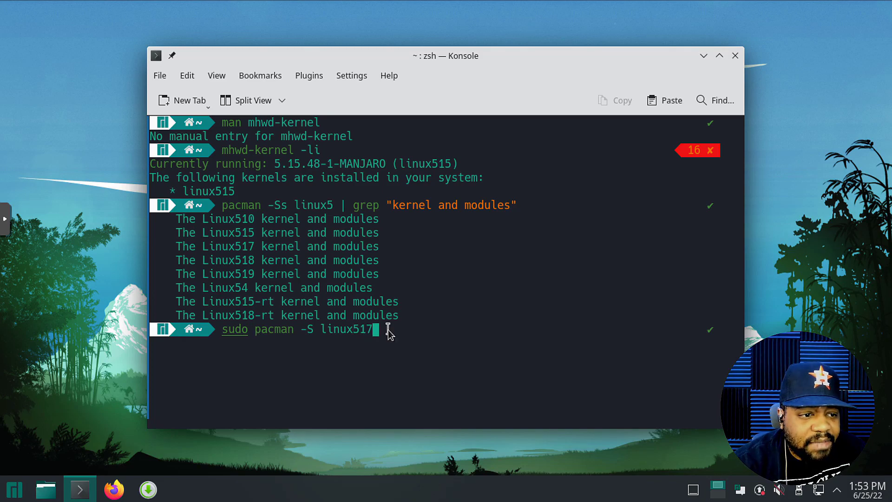
{"action": "key", "text": "Return"}
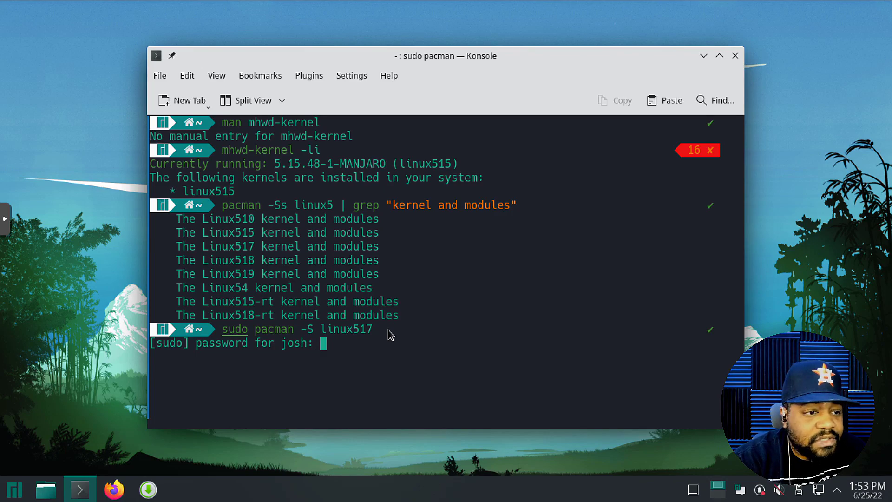
{"action": "key", "text": "Return"}
{"action": "key", "text": "Return"}
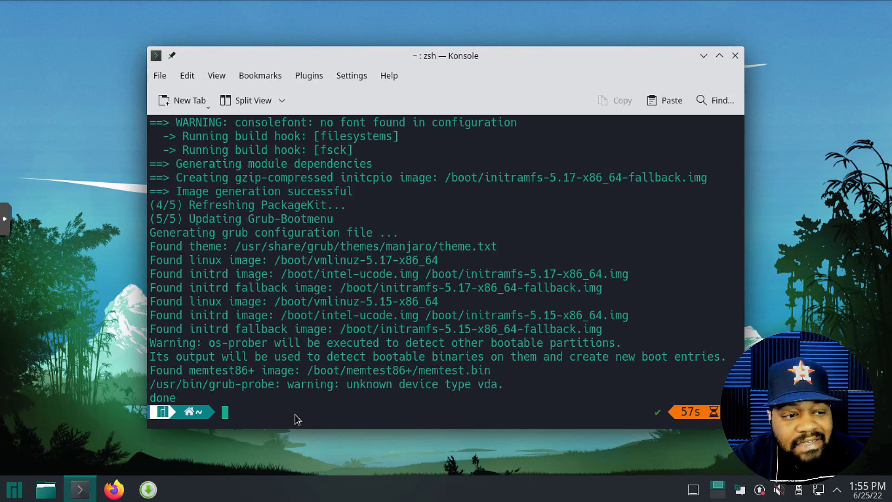
Try to install the 5.17 kernel with "sudo mhwd-kernel -i linux517", leaving out the rmc option and declining to continue.
{"action": "type", "text": "sudo"}
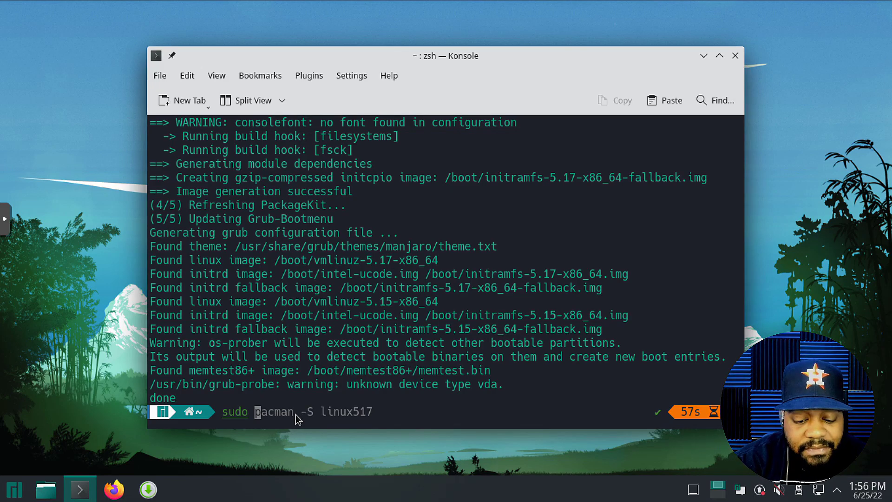
{"action": "type", "text": "mhwd"}
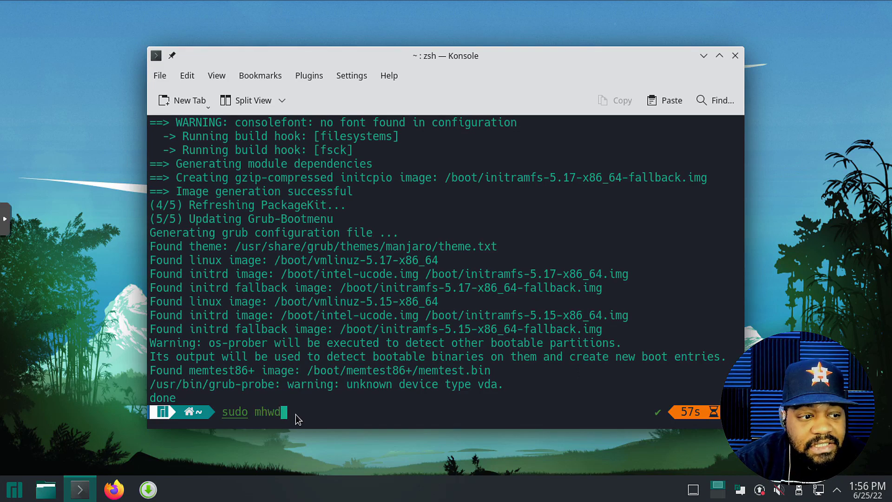
{"action": "type", "text": "-kernel "}
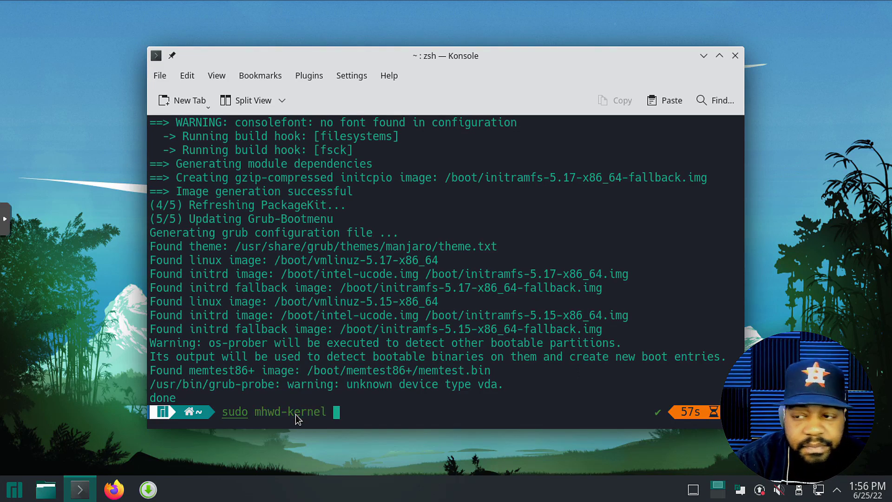
{"action": "type", "text": "-i linux"}
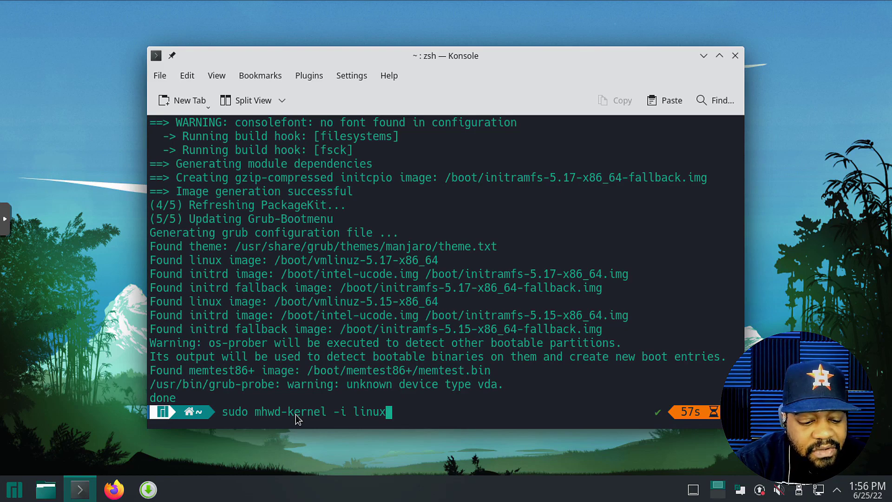
{"action": "type", "text": "517"}
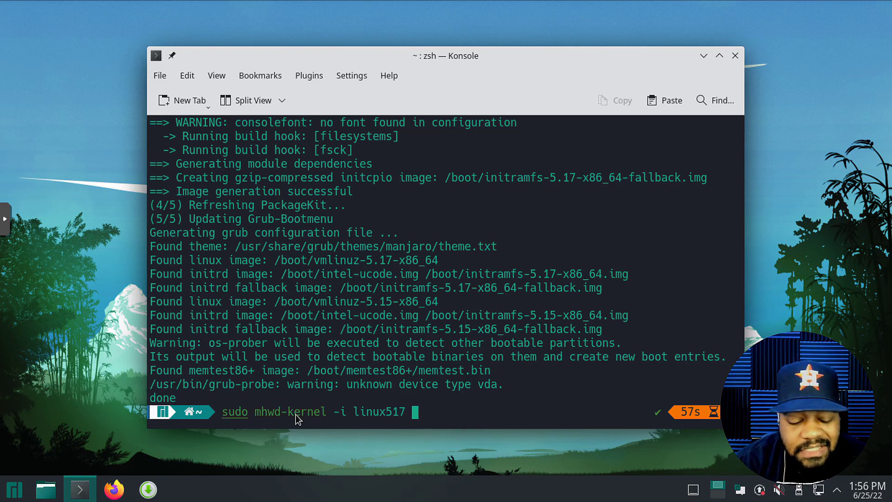
{"action": "type", "text": " rmc"}
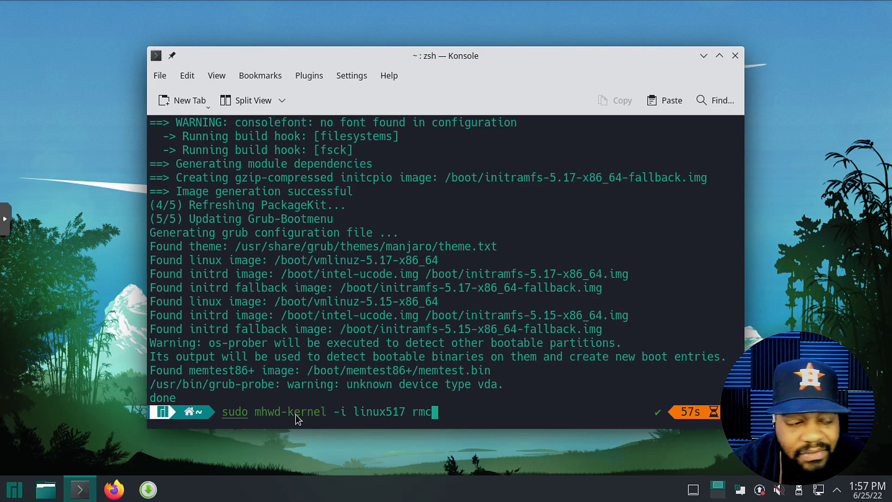
{"action": "key", "text": "BackSpace"}
{"action": "key", "text": "BackSpace"}
{"action": "key", "text": "BackSpace"}
{"action": "key", "text": "BackSpace"}
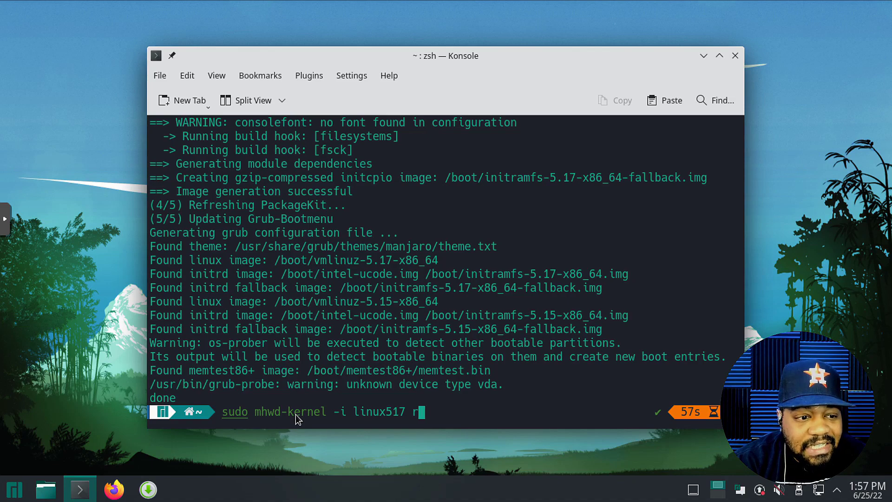
{"action": "key", "text": "Return"}
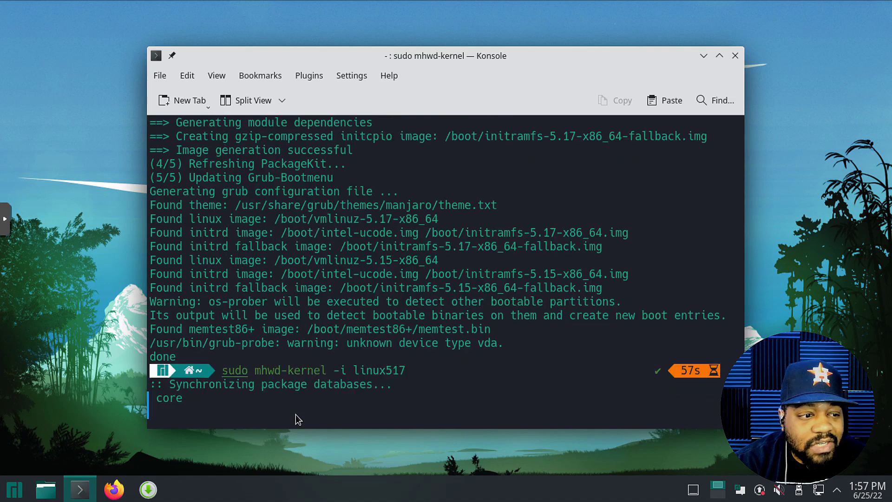
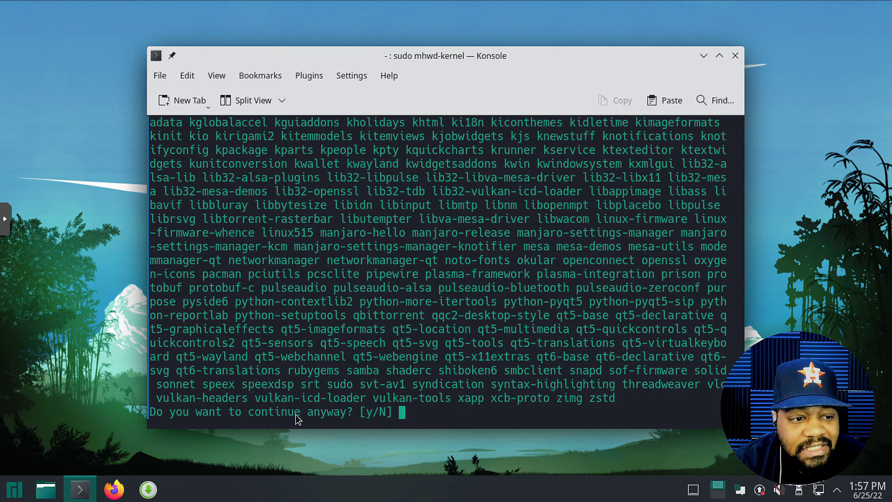
{"action": "key", "text": "Return"}
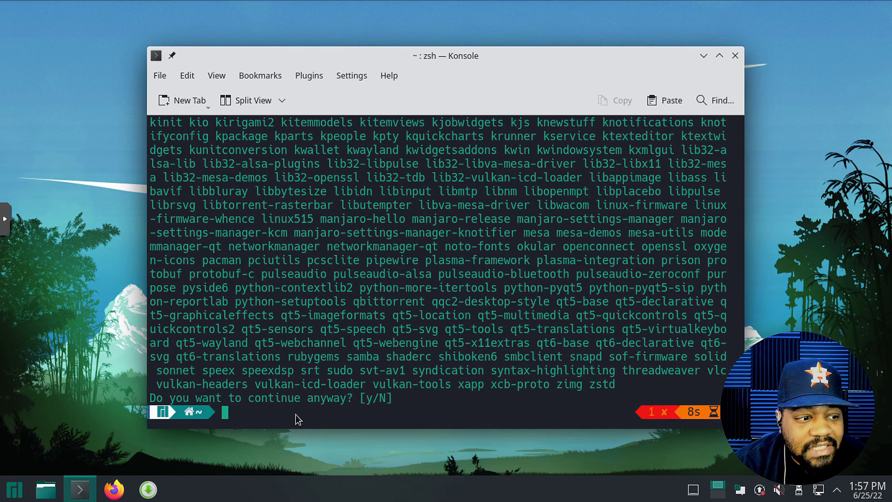
Rerun "sudo mhwd-kernel -i linux517", answer y to continue anyway, and accept the installation.
{"action": "key", "text": "Up"}
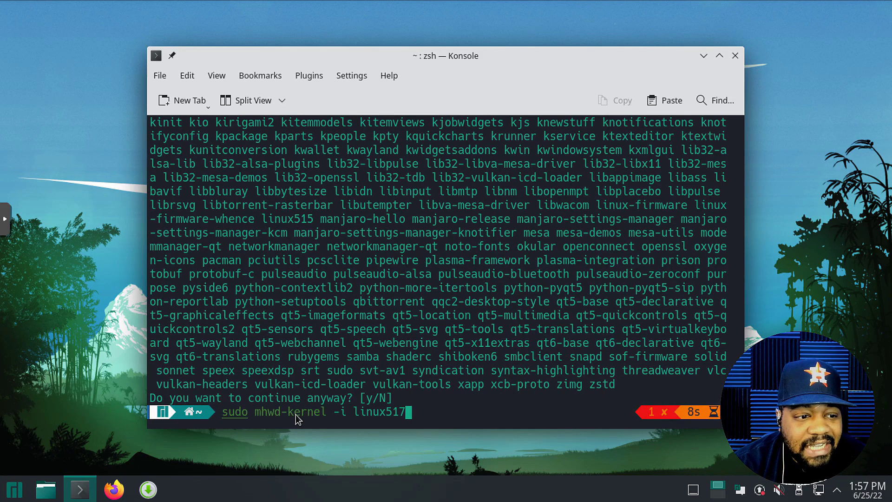
{"action": "key", "text": "Return"}
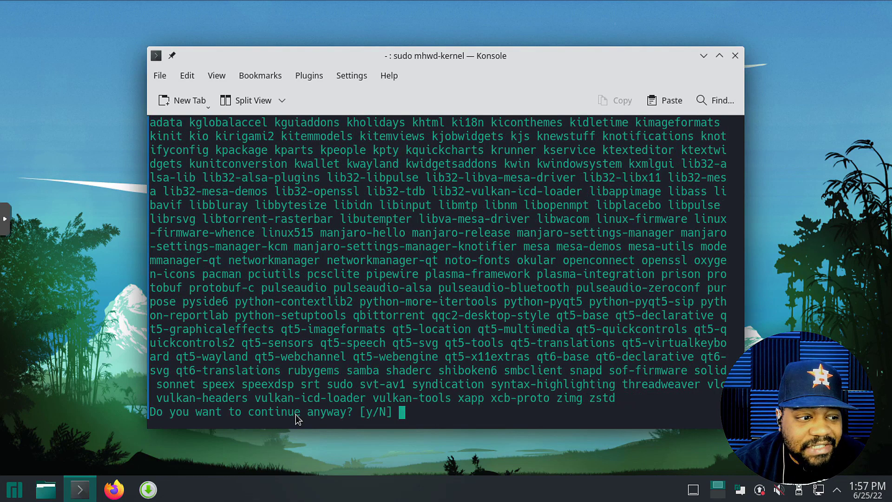
{"action": "type", "text": "y"}
{"action": "key", "text": "Return"}
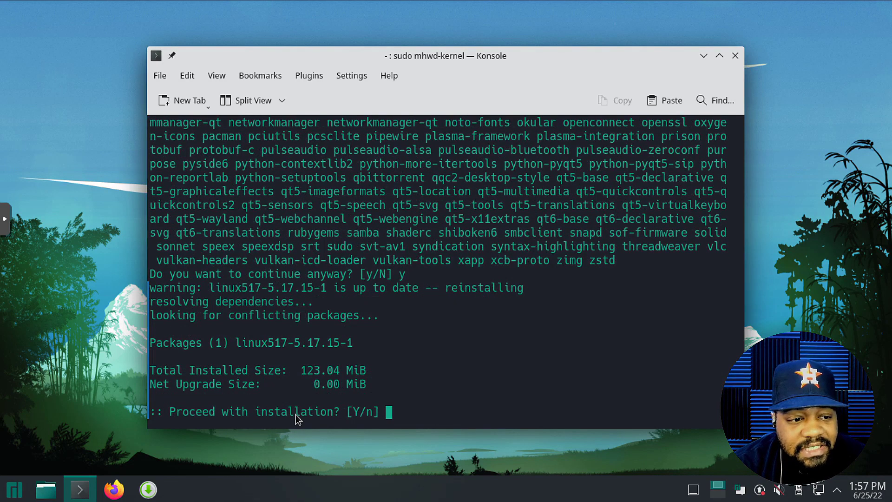
{"action": "key", "text": "Return"}
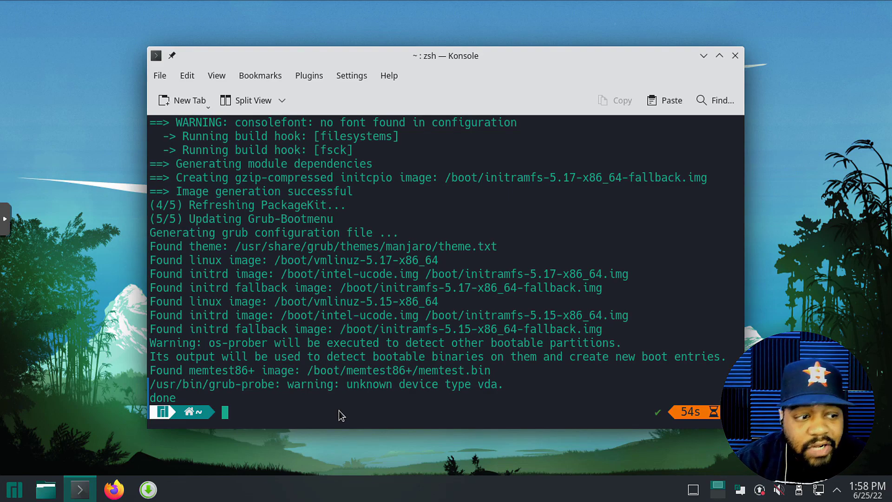
Restart the system from the terminal with "sudo reboot".
{"action": "type", "text": "sud"}
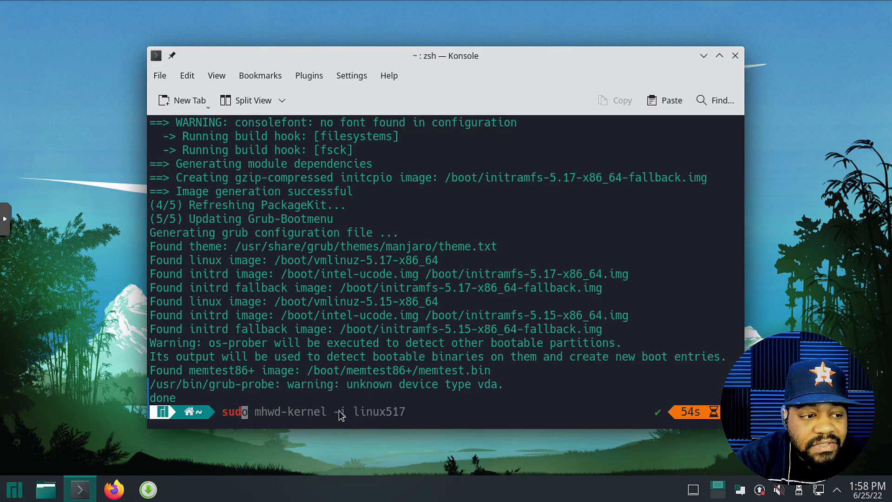
{"action": "type", "text": "o reboot now"}
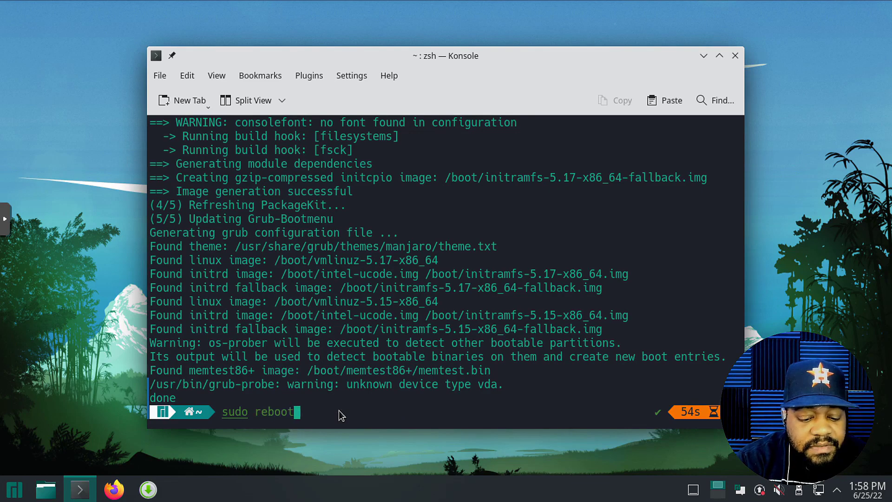
{"action": "key", "text": "Return"}
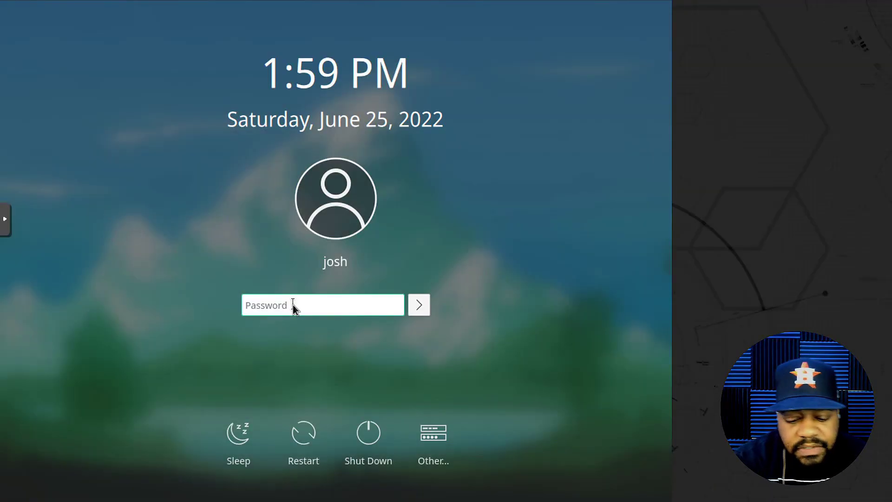
Log back in with the account password and dismiss the Manjaro Hello welcome window.
{"action": "type", "text": "•••••••"}
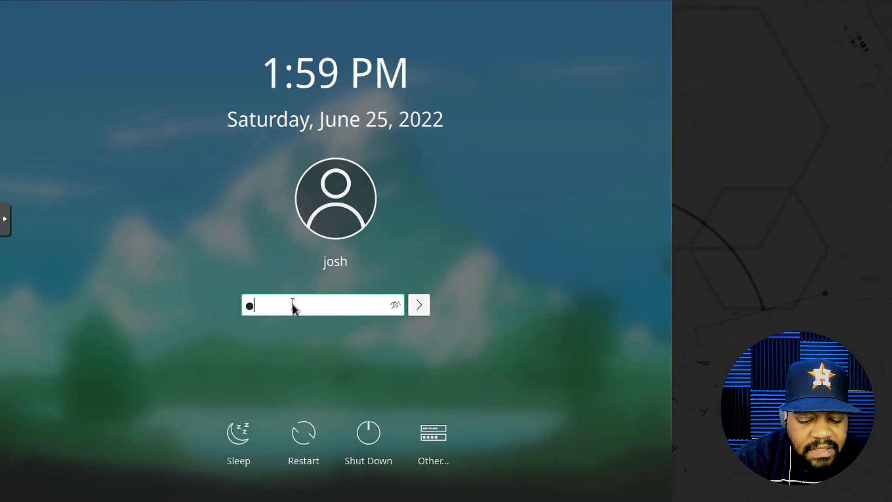
{"action": "type", "text": "••"}
{"action": "key", "text": "Return"}
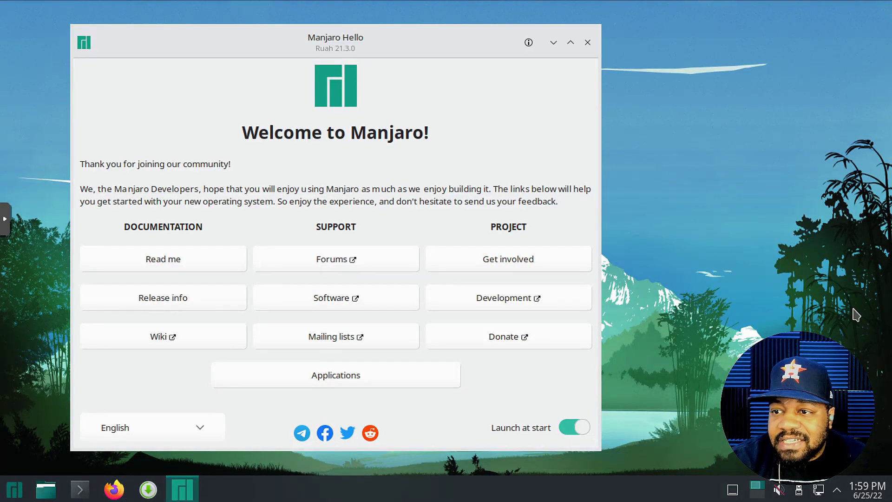
{"action": "left_click", "coordinate": [588, 42]}
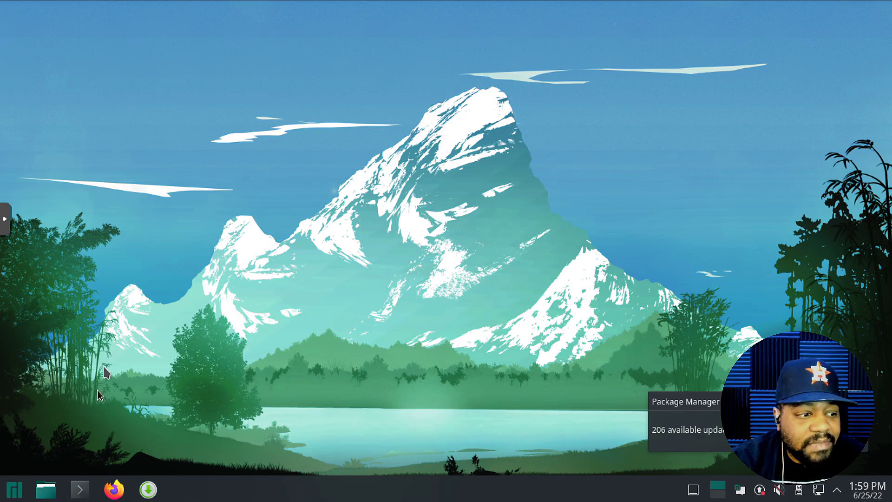
Open a Konsole terminal and enlarge its font by two steps.
{"action": "left_click", "coordinate": [80, 489]}
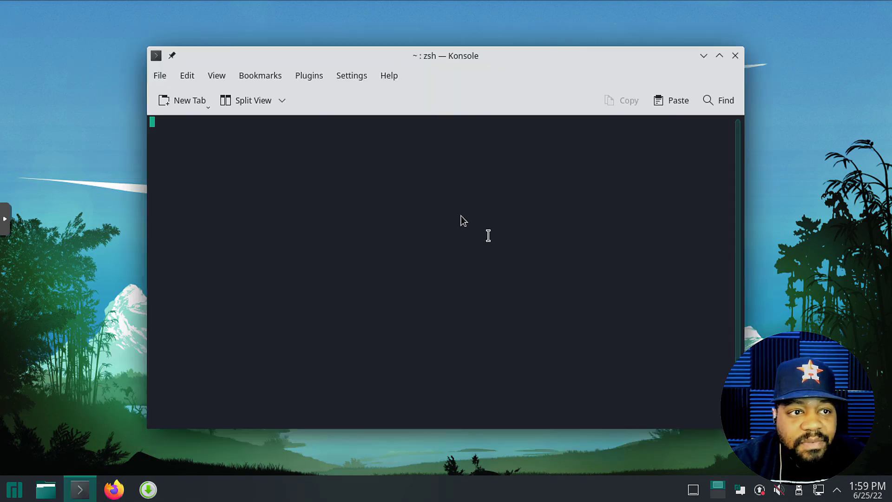
{"action": "left_click", "coordinate": [186, 76]}
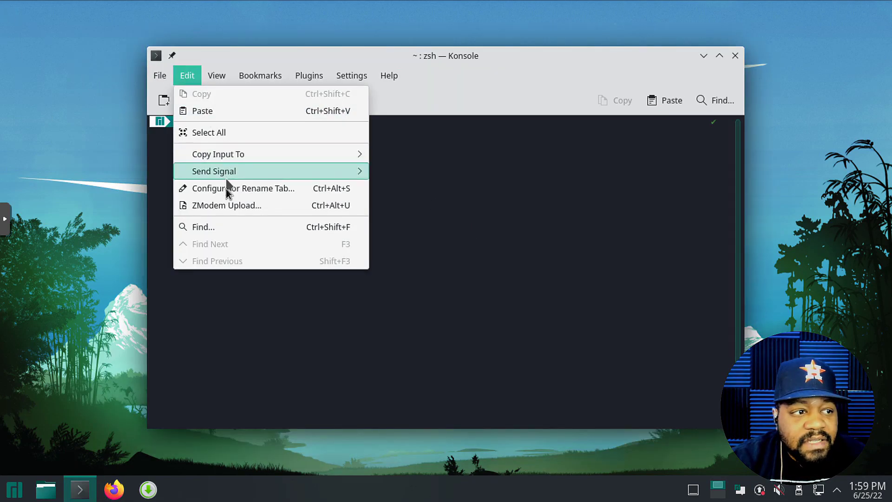
{"action": "left_click", "coordinate": [227, 75]}
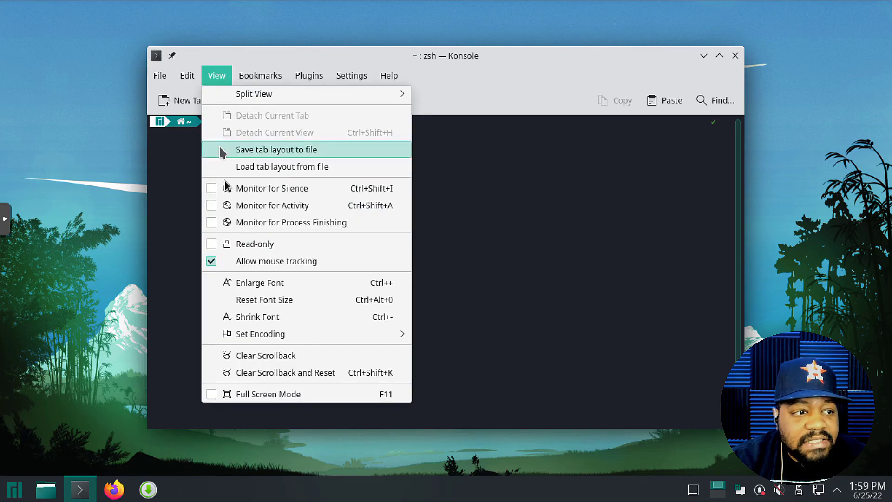
{"action": "left_click", "coordinate": [250, 283]}
{"action": "left_click", "coordinate": [217, 75]}
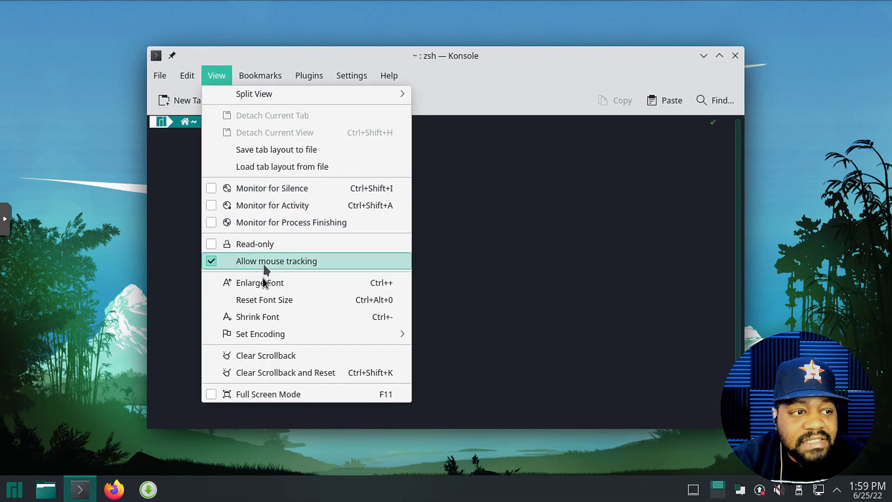
{"action": "left_click", "coordinate": [261, 283]}
{"action": "left_click", "coordinate": [217, 75]}
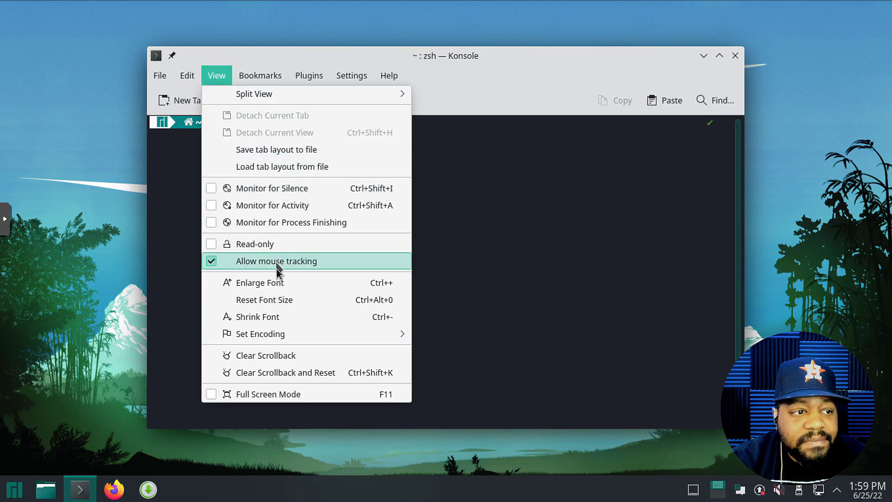
{"action": "key", "text": "Escape"}
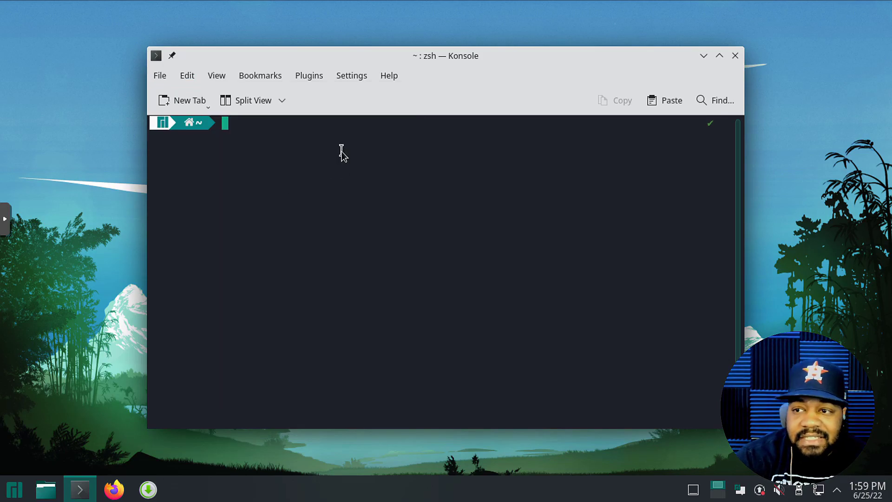
Check the running and installed kernels after the reboot with "mhwd-kernel -li", and close the terminal.
{"action": "type", "text": "mhwd-"}
{"action": "key", "text": "Right"}
{"action": "key", "text": "Return"}
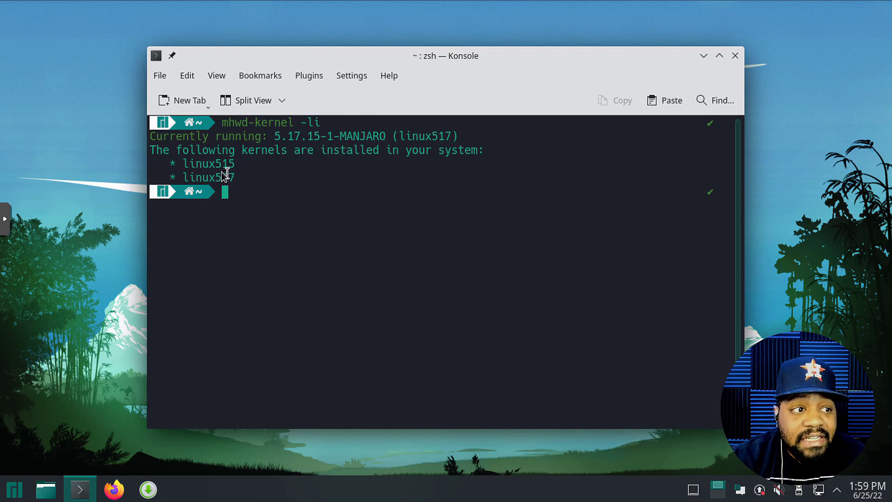
{"action": "left_click_drag", "start_coordinate": [176, 164], "coordinate": [248, 171]}
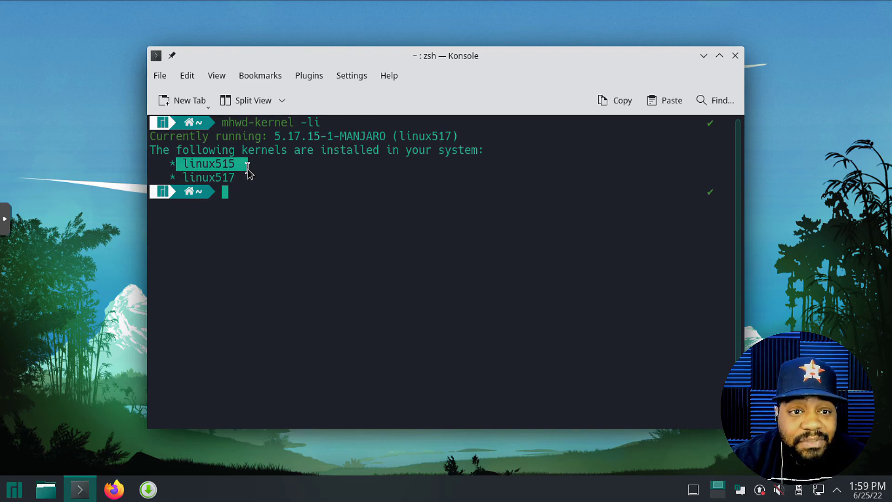
{"action": "left_click_drag", "start_coordinate": [176, 164], "coordinate": [273, 170]}
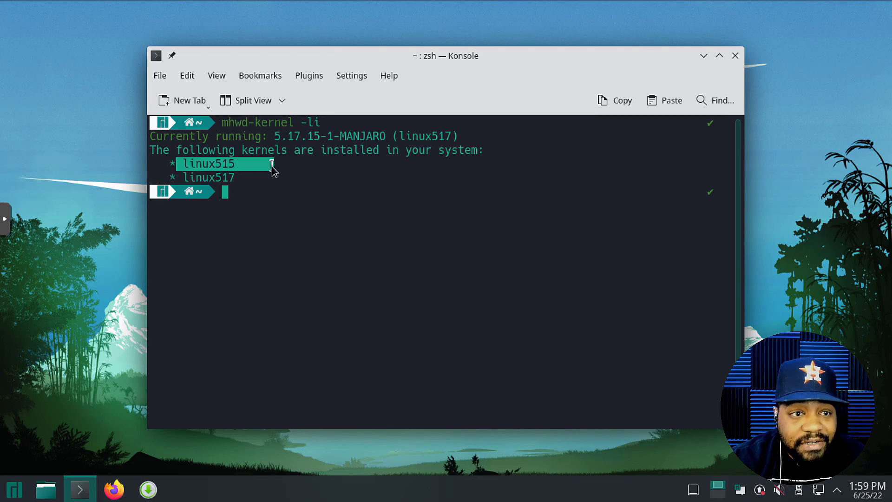
{"action": "left_click", "coordinate": [246, 193]}
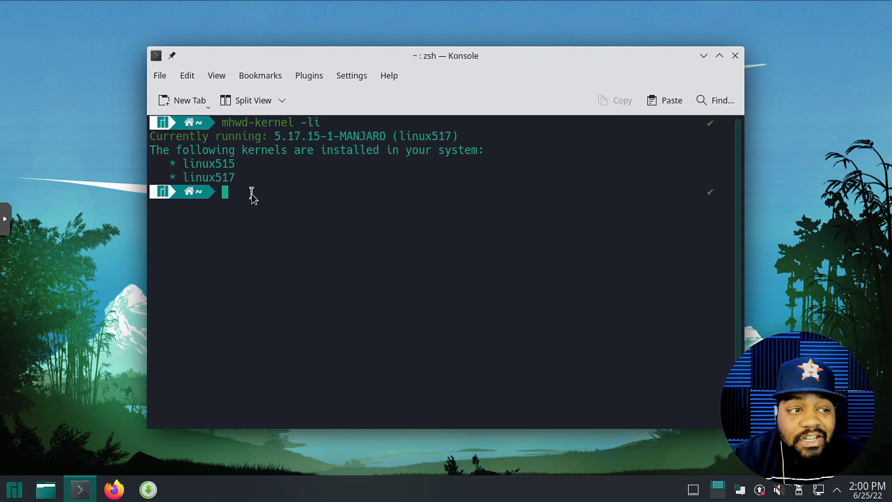
{"action": "left_click", "coordinate": [735, 55]}
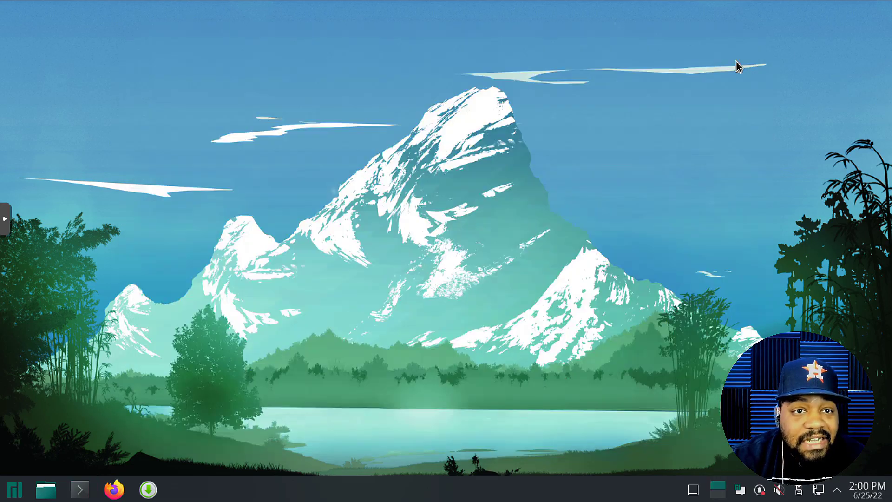
Launch Manjaro Settings Manager and open its Kernel section.
{"action": "left_click", "coordinate": [18, 490]}
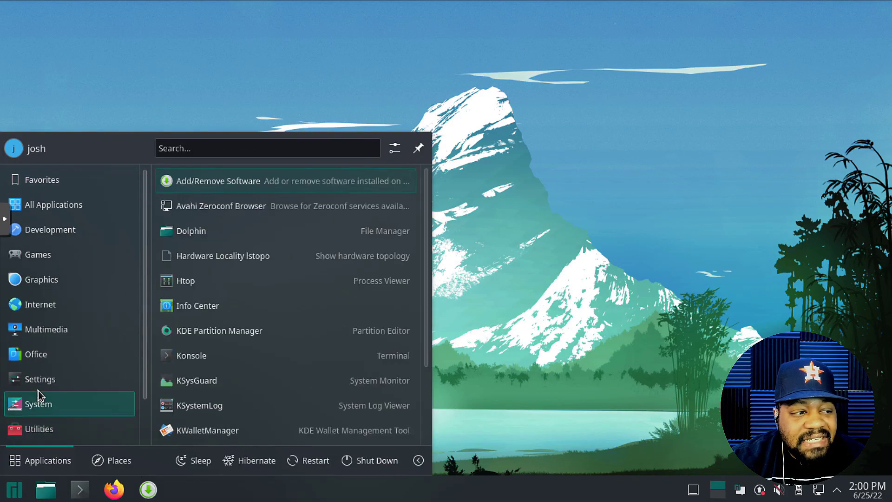
{"action": "mouse_move", "coordinate": [40, 381]}
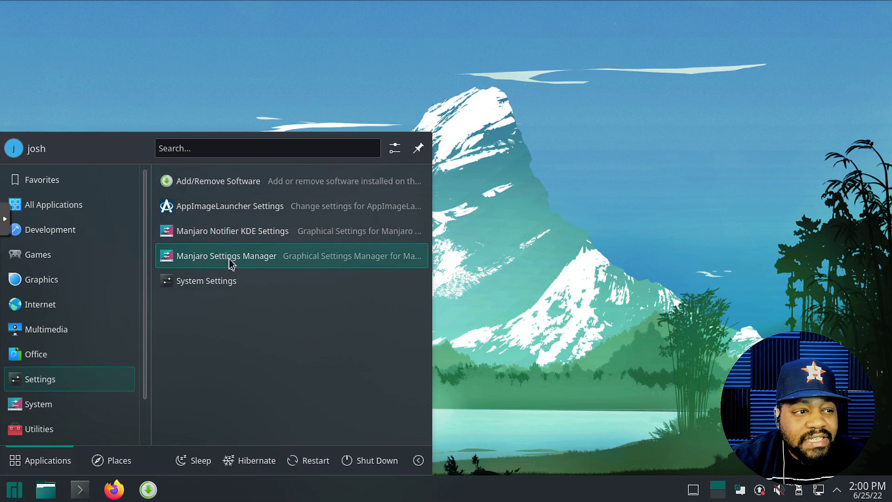
{"action": "left_click", "coordinate": [252, 261]}
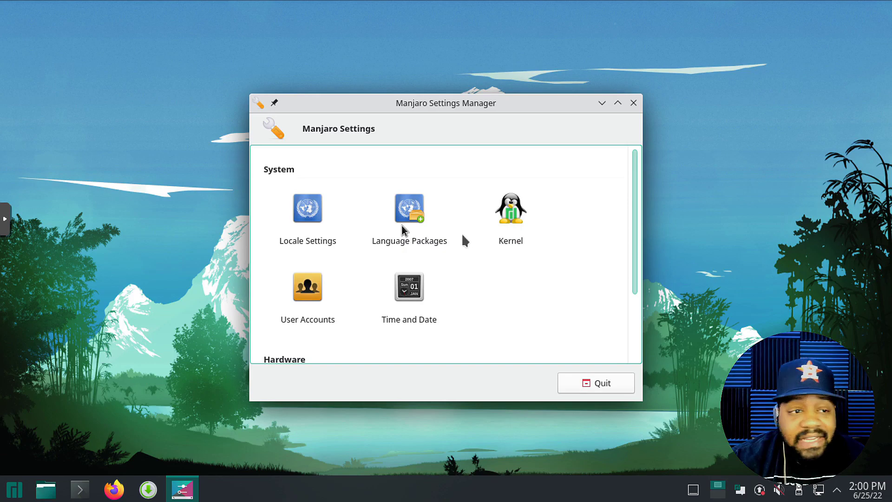
{"action": "left_click", "coordinate": [525, 223]}
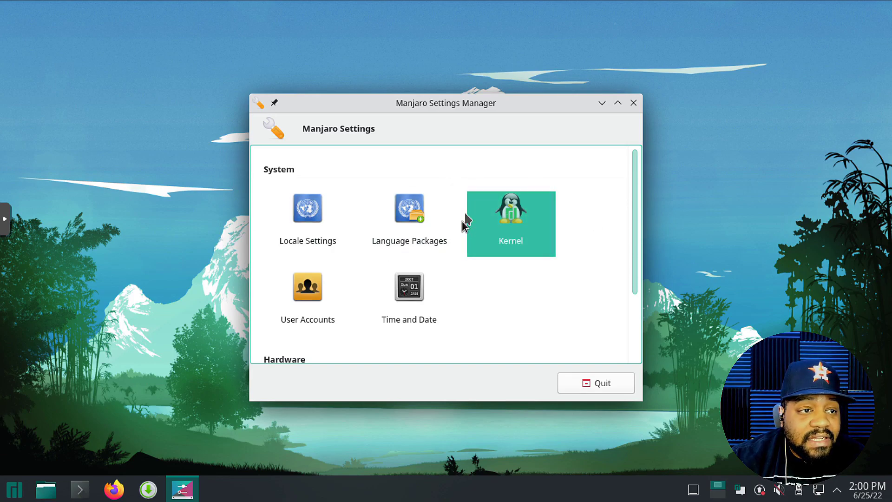
Open the Kernel section, reposition and enlarge its window to show more kernels, and select the Linux 5.15.49-1 entry.
{"action": "double_click", "coordinate": [511, 228]}
{"action": "left_click_drag", "start_coordinate": [448, 106], "coordinate": [409, 44]}
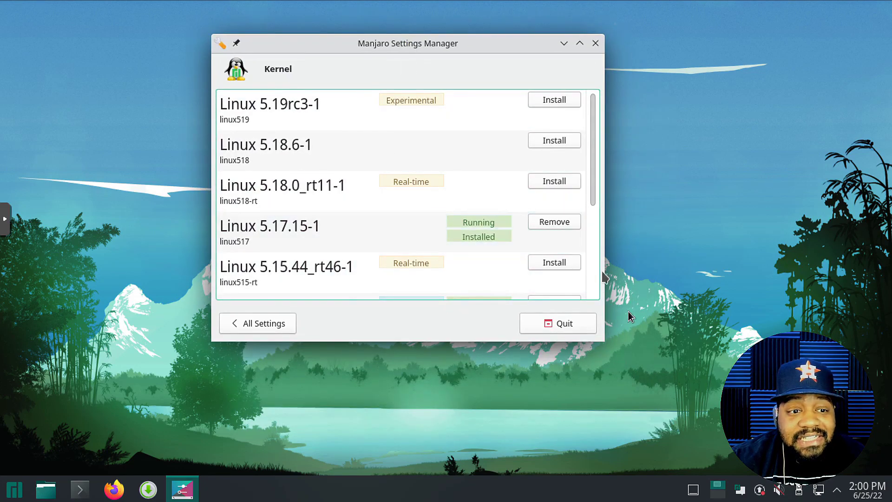
{"action": "left_click_drag", "start_coordinate": [606, 342], "coordinate": [678, 408]}
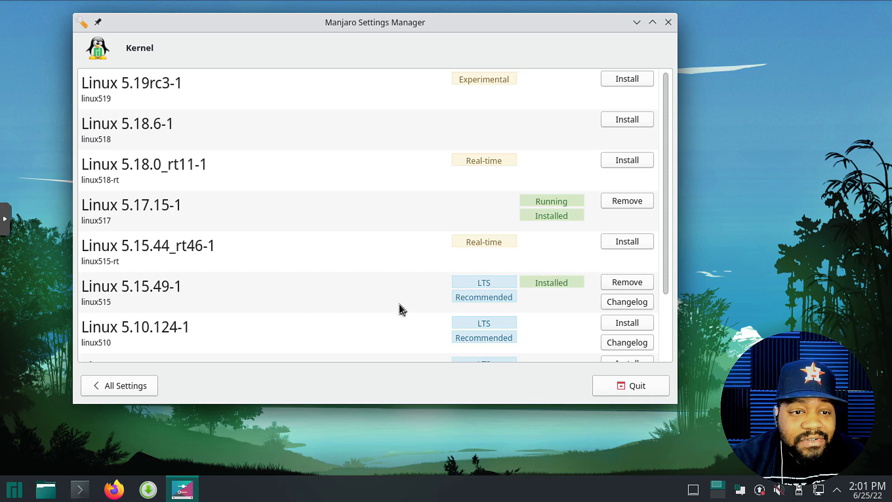
{"action": "left_click", "coordinate": [209, 299]}
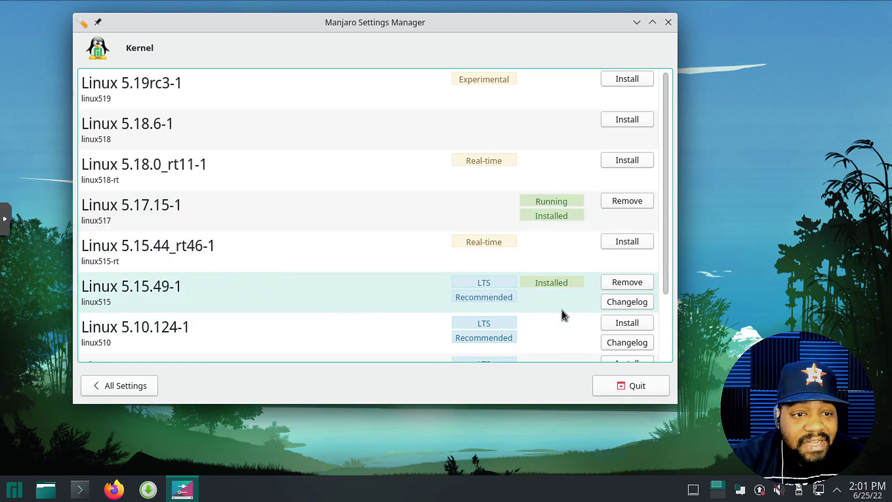
Remove the Linux 5.17.15-1 kernel, authorizing the removal with the account password, and close the finished dialog.
{"action": "left_click", "coordinate": [629, 204]}
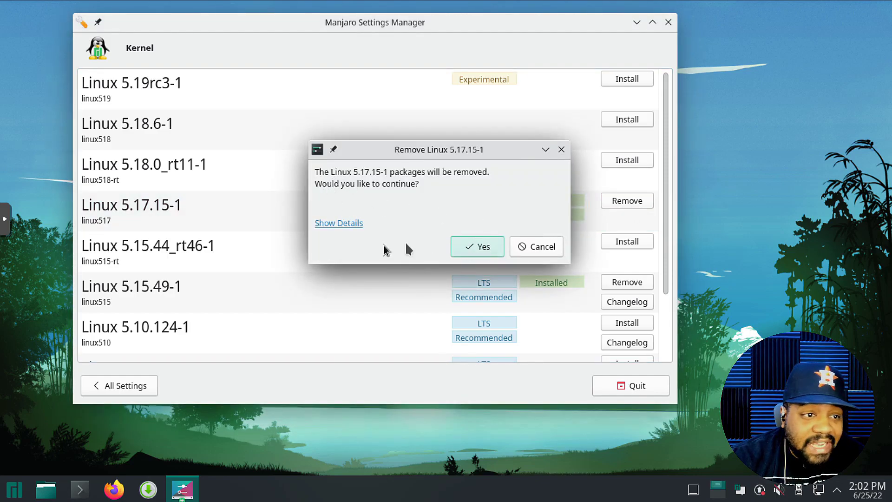
{"action": "left_click", "coordinate": [480, 246]}
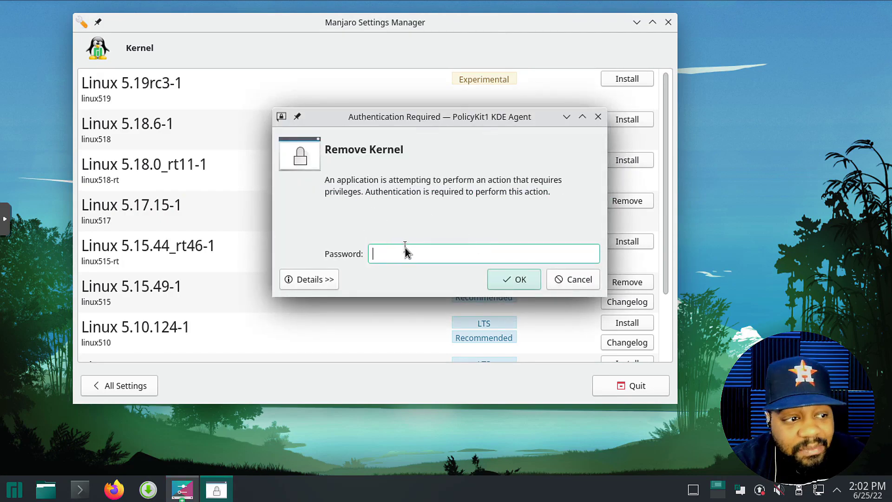
{"action": "type", "text": "●●●●●●●●●●"}
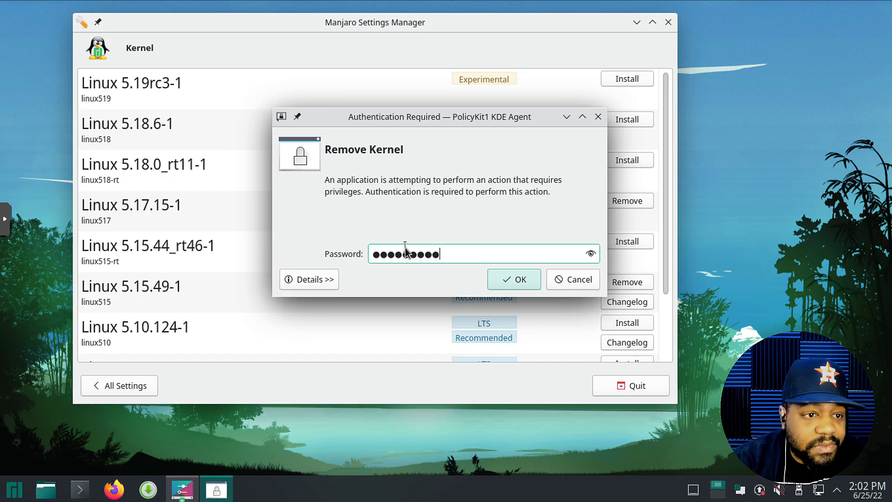
{"action": "key", "text": "Return"}
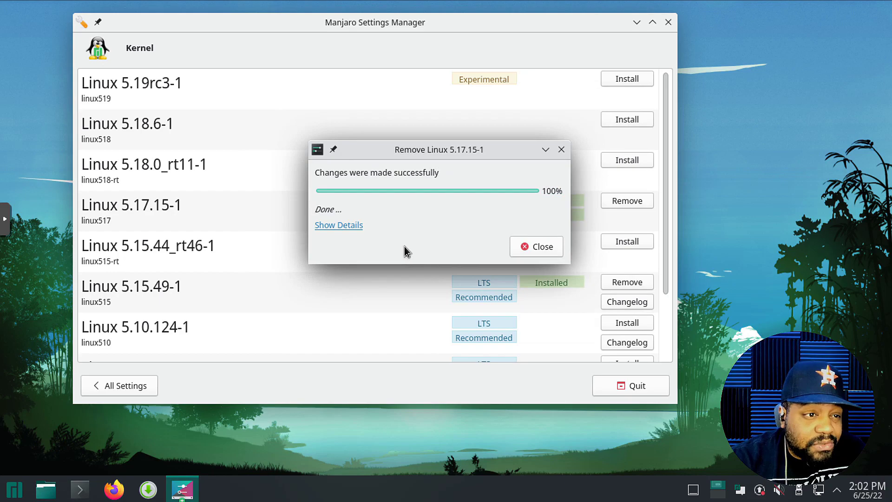
{"action": "left_click", "coordinate": [541, 250]}
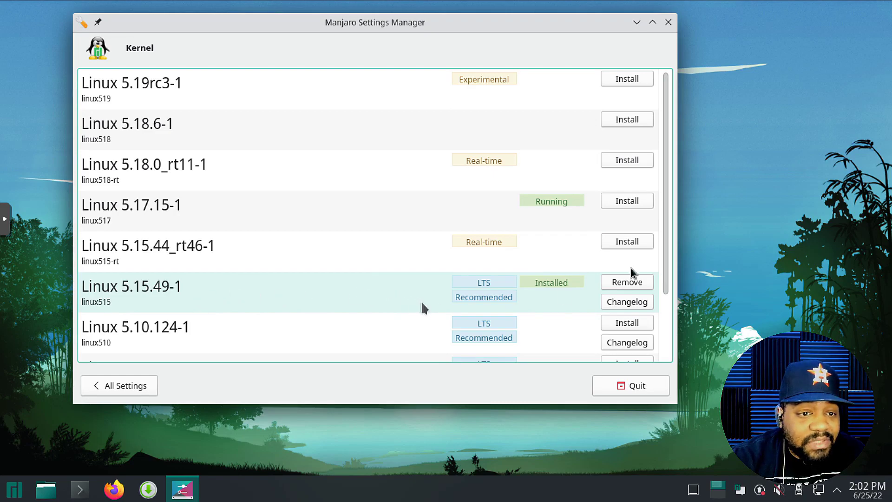
Restart the computer and log back in with the account password.
{"action": "left_click", "coordinate": [14, 490]}
{"action": "left_click", "coordinate": [60, 287]}
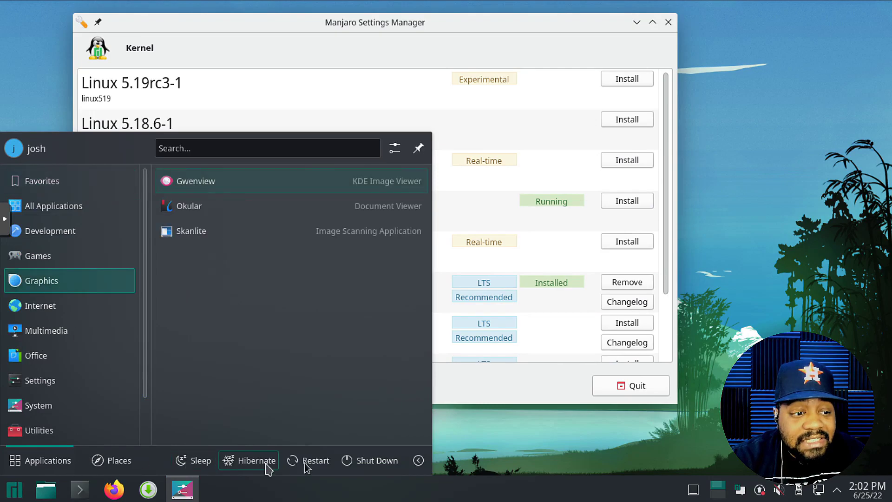
{"action": "left_click", "coordinate": [308, 464]}
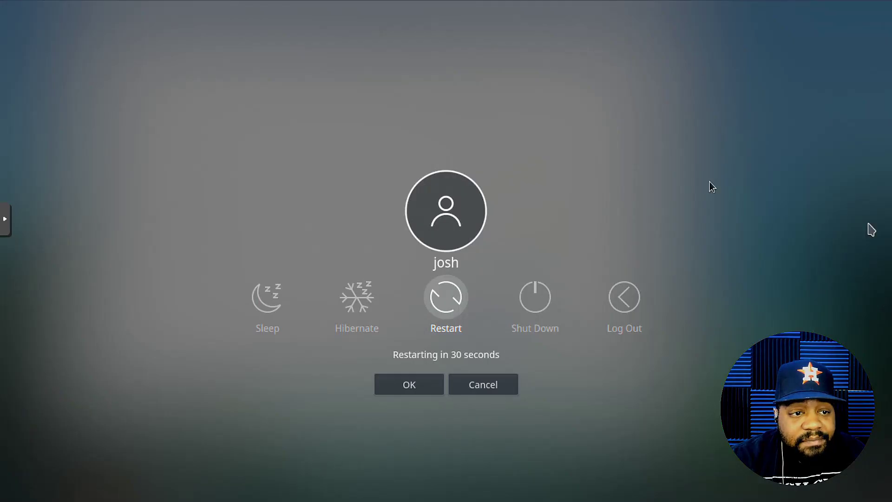
{"action": "left_click", "coordinate": [454, 298]}
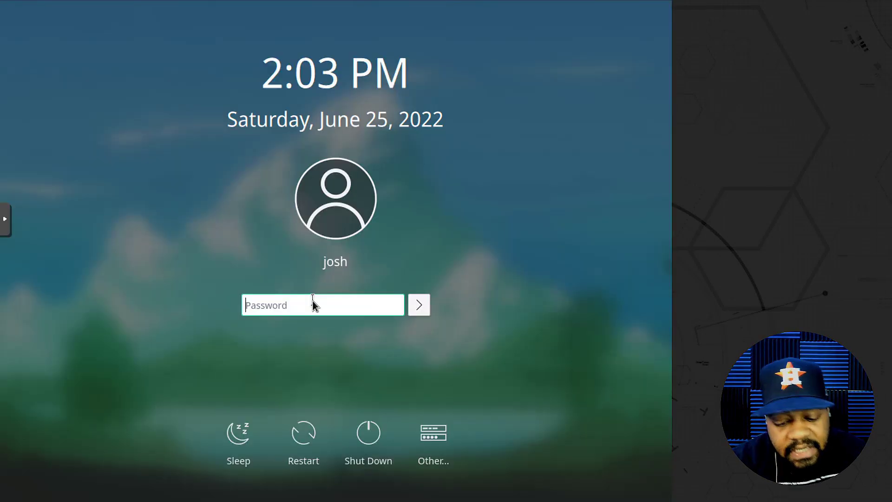
{"action": "type", "text": "*****"}
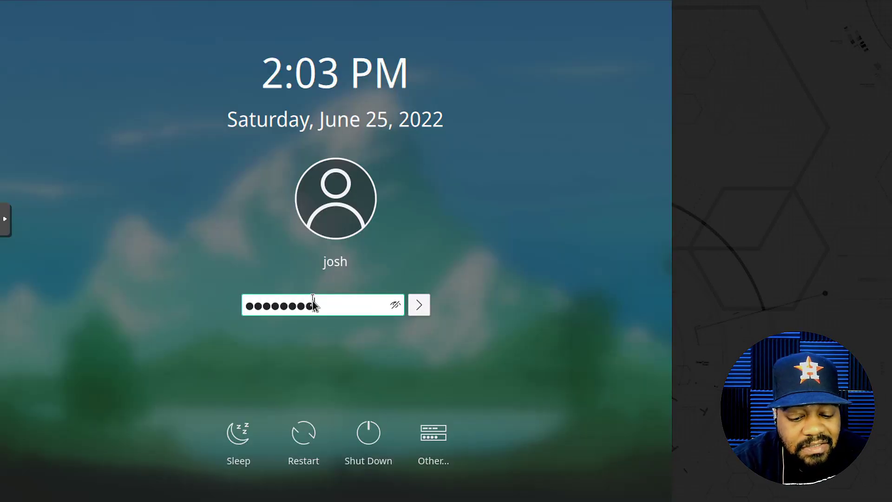
{"action": "key", "text": "Return"}
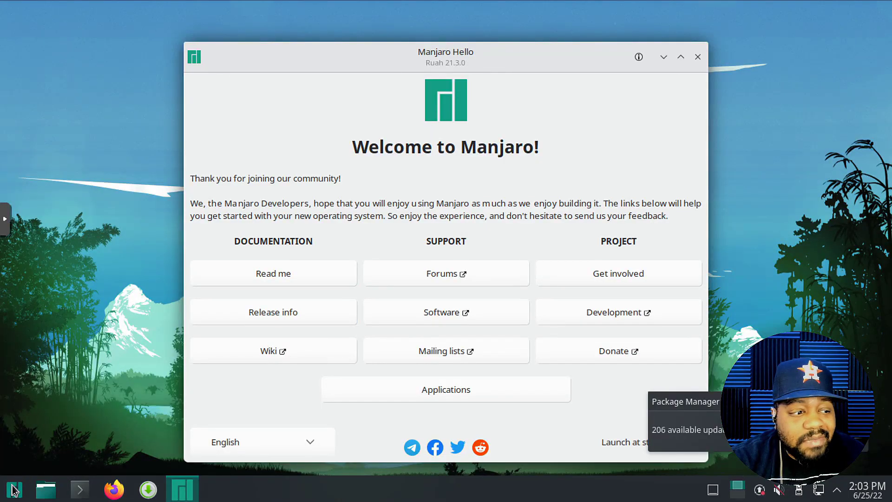
Reopen the Kernel section of Manjaro Settings Manager and check which kernels are running, installed and available.
{"action": "left_click", "coordinate": [14, 490]}
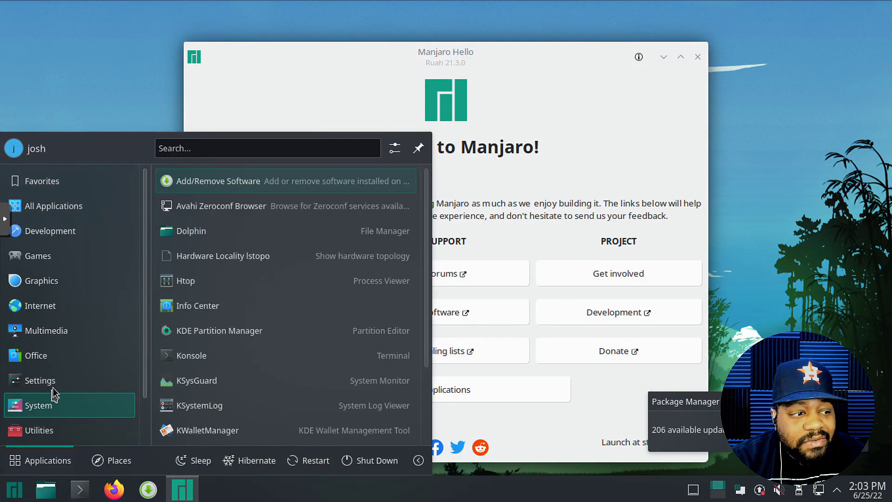
{"action": "mouse_move", "coordinate": [58, 388]}
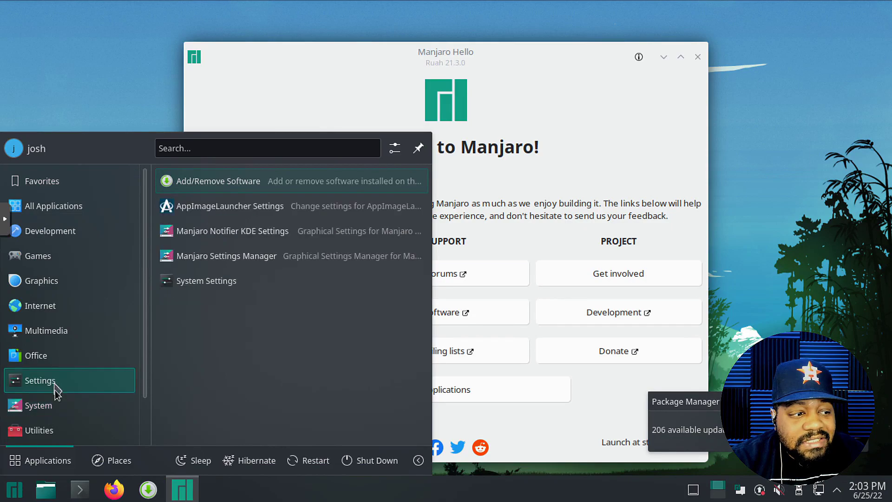
{"action": "left_click", "coordinate": [254, 259]}
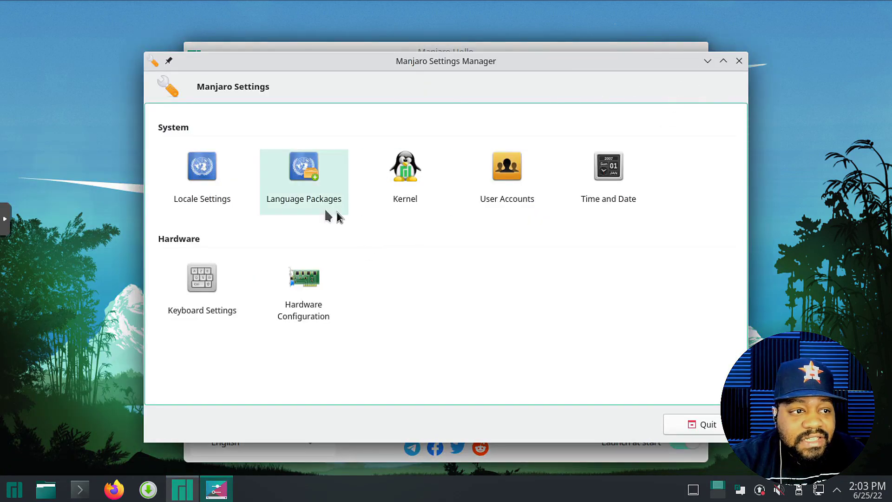
{"action": "left_click", "coordinate": [405, 181]}
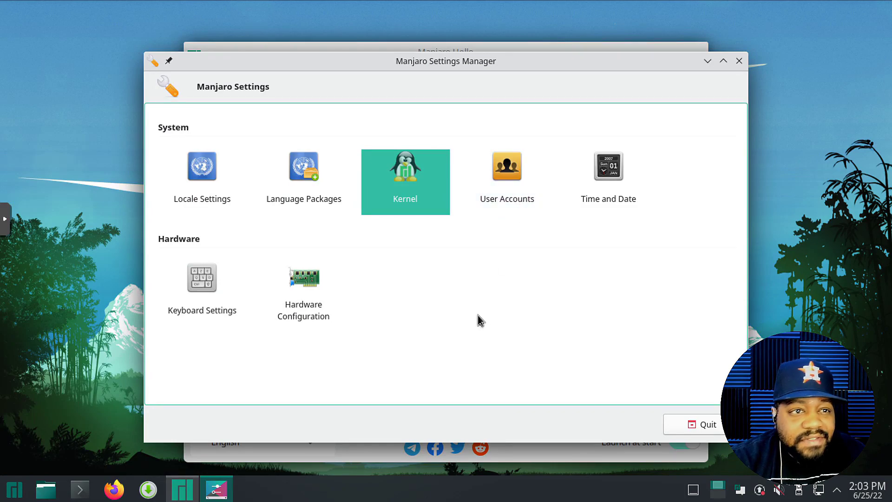
{"action": "left_click", "coordinate": [406, 192]}
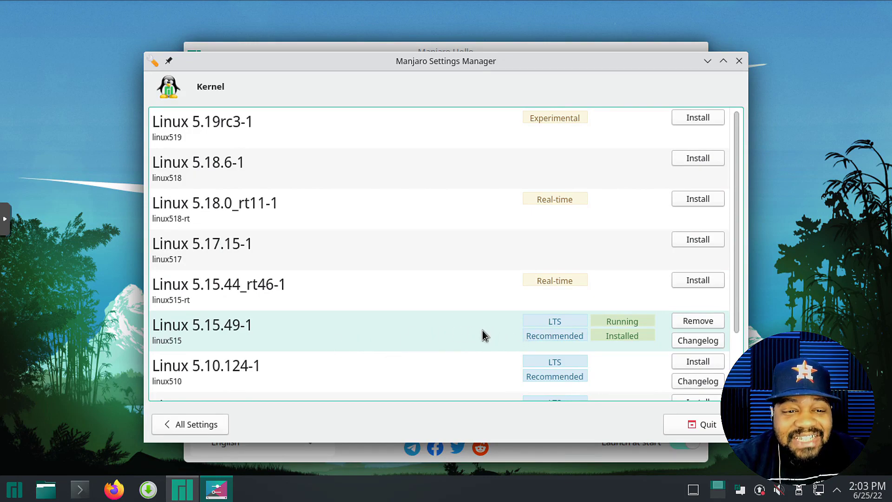
{"action": "scroll", "coordinate": [437, 332], "scroll_direction": "down", "scroll_amount": 2}
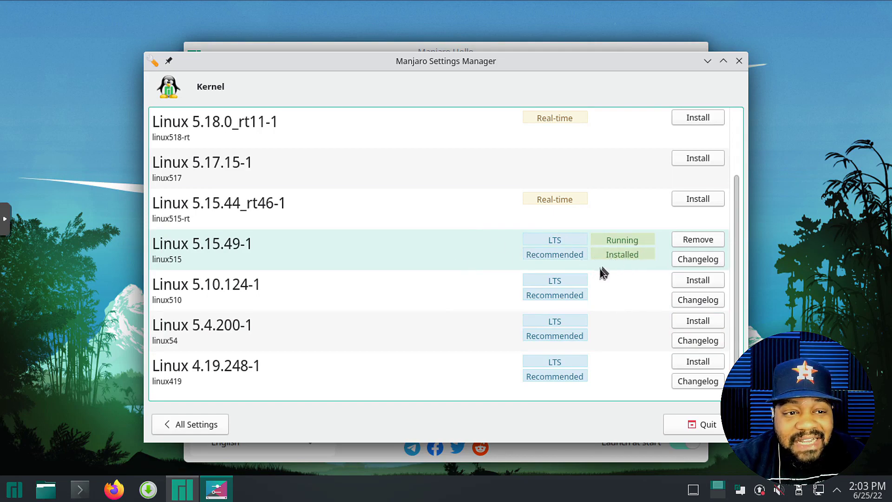
{"action": "scroll", "coordinate": [592, 315], "scroll_direction": "up", "scroll_amount": 2}
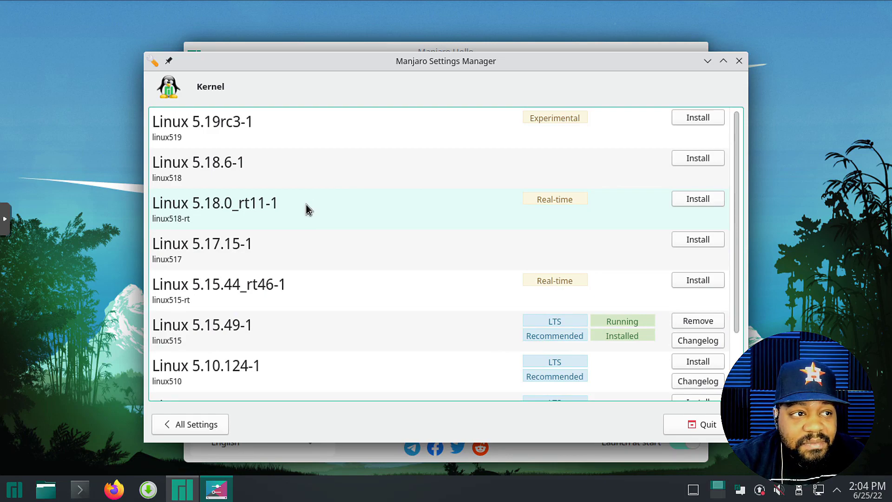
Install the Linux 5.17.15-1 kernel, authorizing it with the account password, and show the installation details.
{"action": "left_click", "coordinate": [698, 240]}
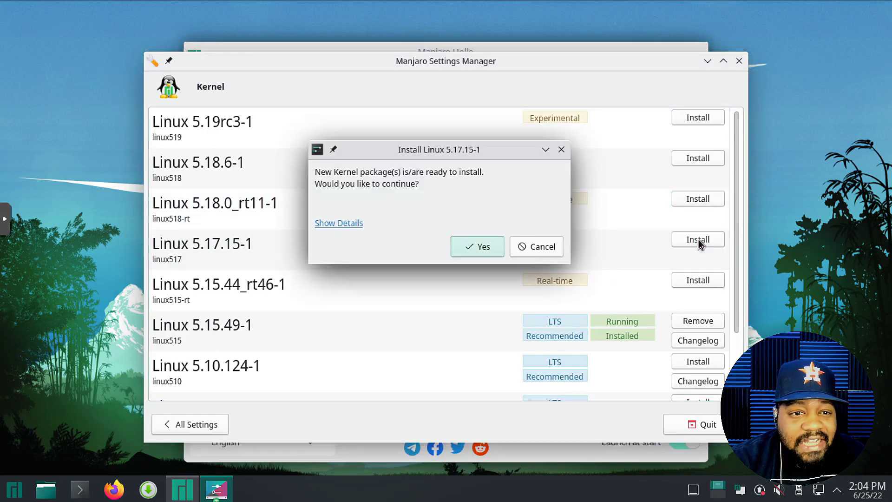
{"action": "left_click", "coordinate": [479, 247]}
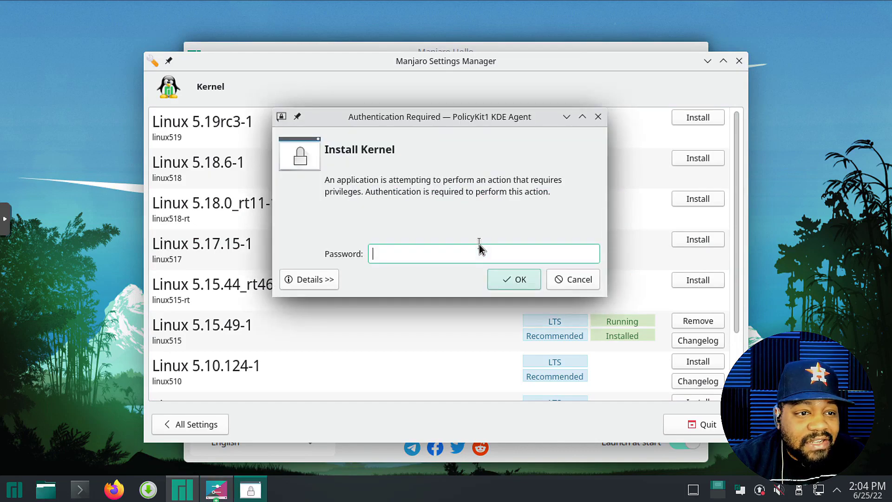
{"action": "type", "text": "•••••••"}
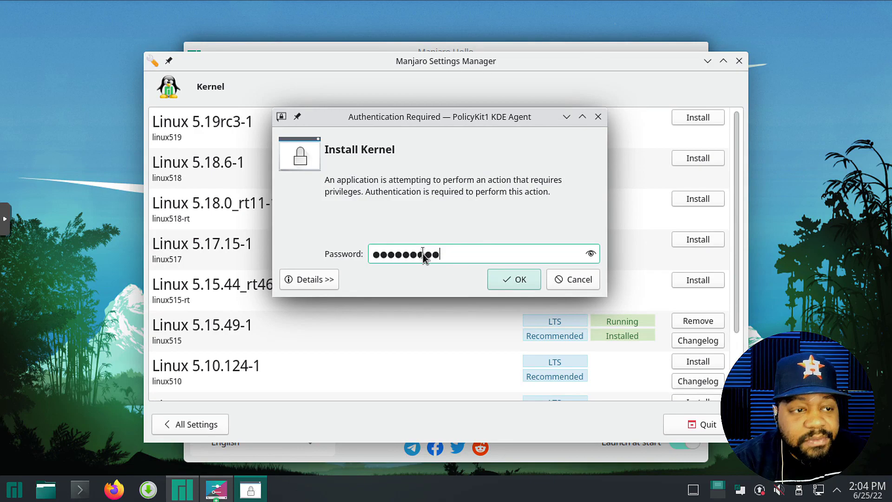
{"action": "key", "text": "Return"}
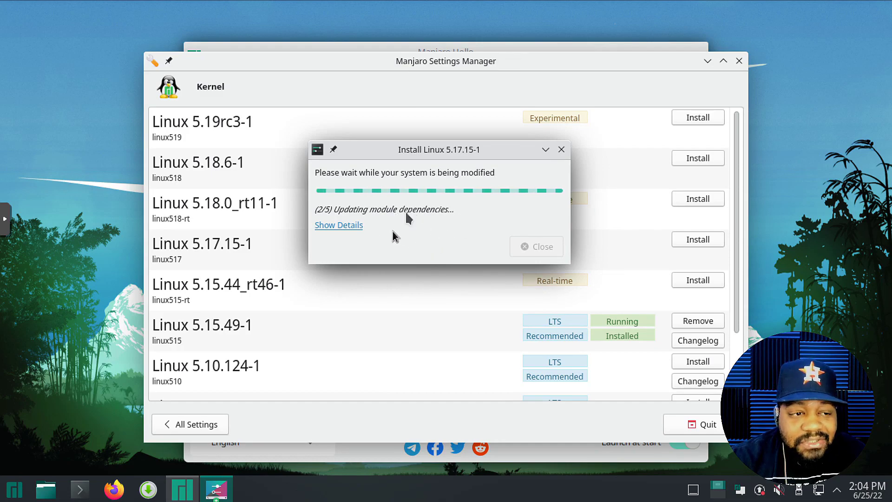
{"action": "left_click", "coordinate": [345, 227]}
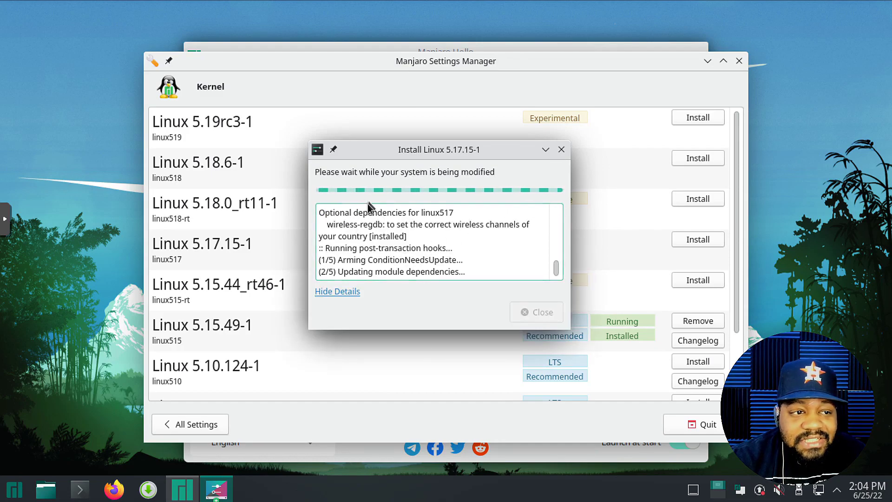